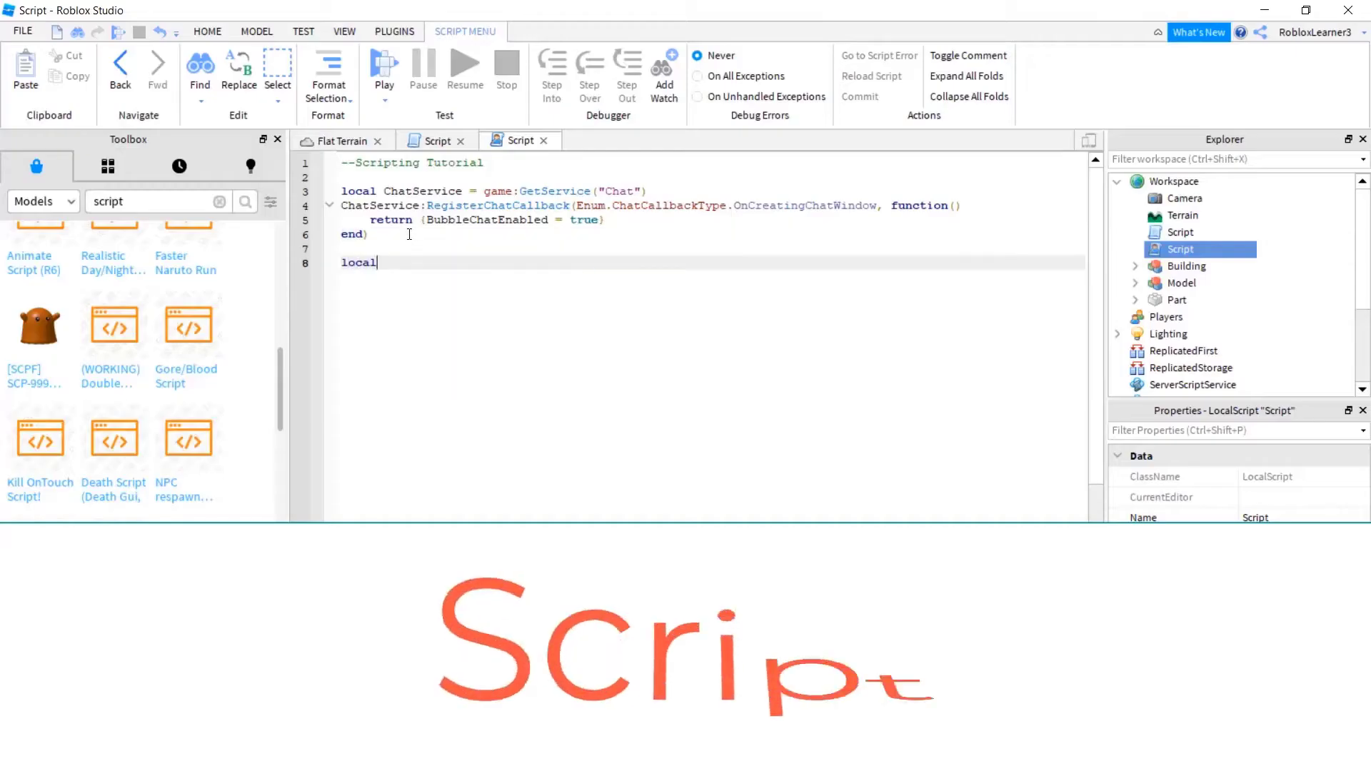
Change StarterPlayer's CameraMode from Classic to LockFirstPerson in the Pirate Island place.
type("chat = ga")
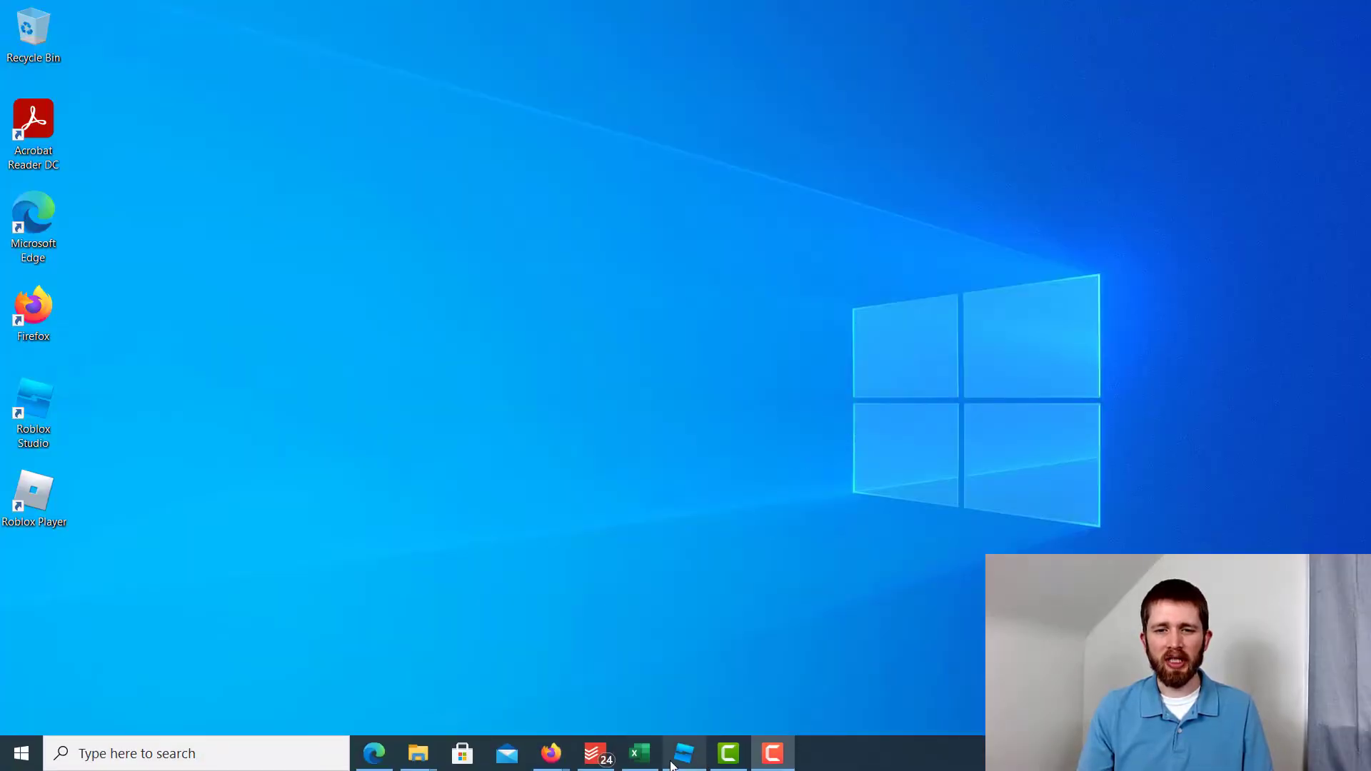
left_click(675, 762)
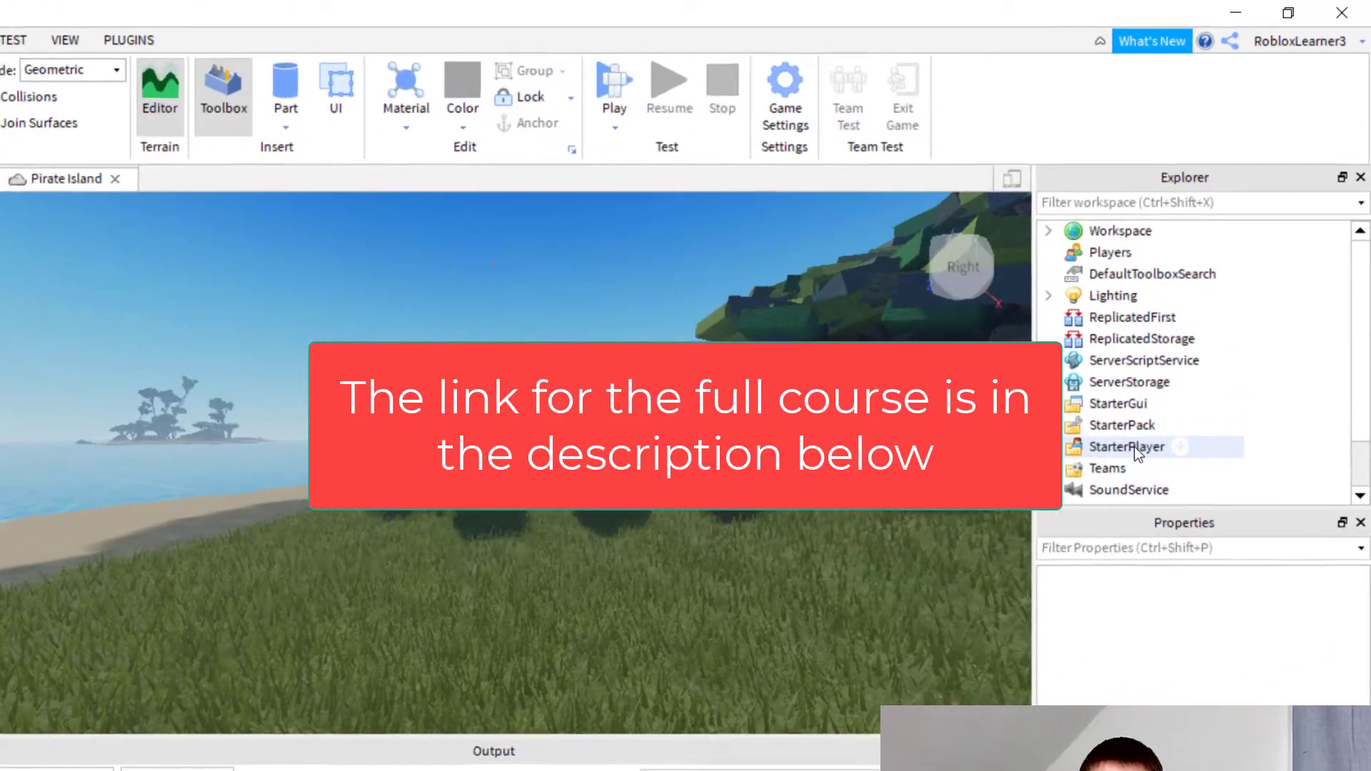
left_click(1186, 357)
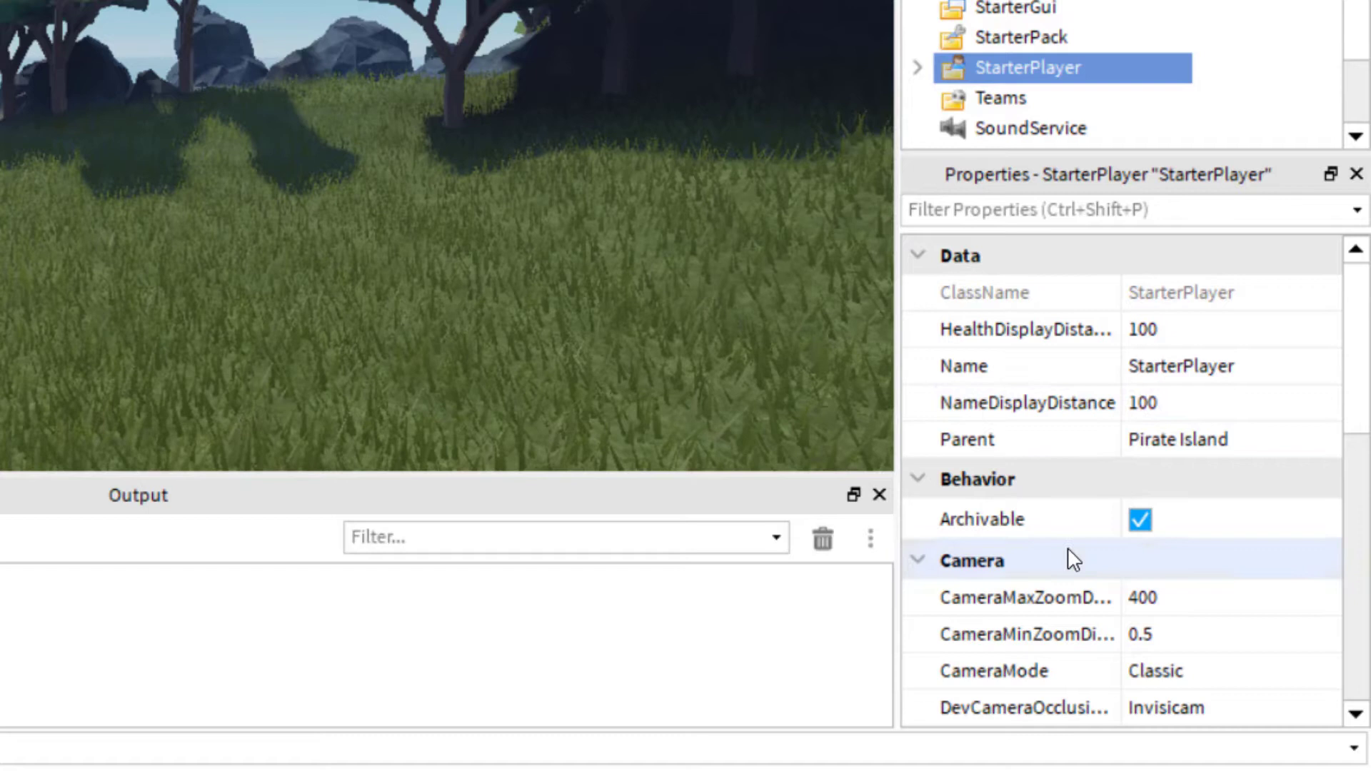
scroll(1121, 571, "down", 3)
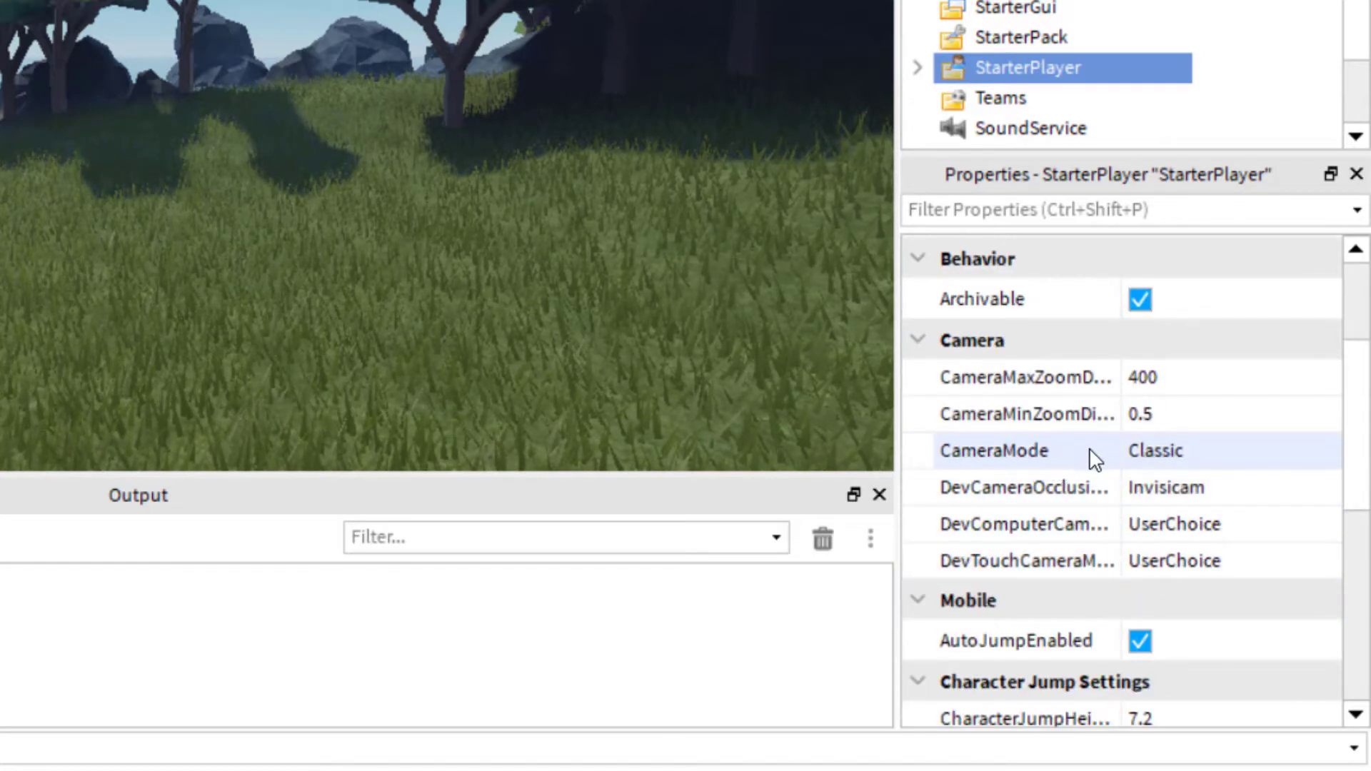
left_click(1205, 455)
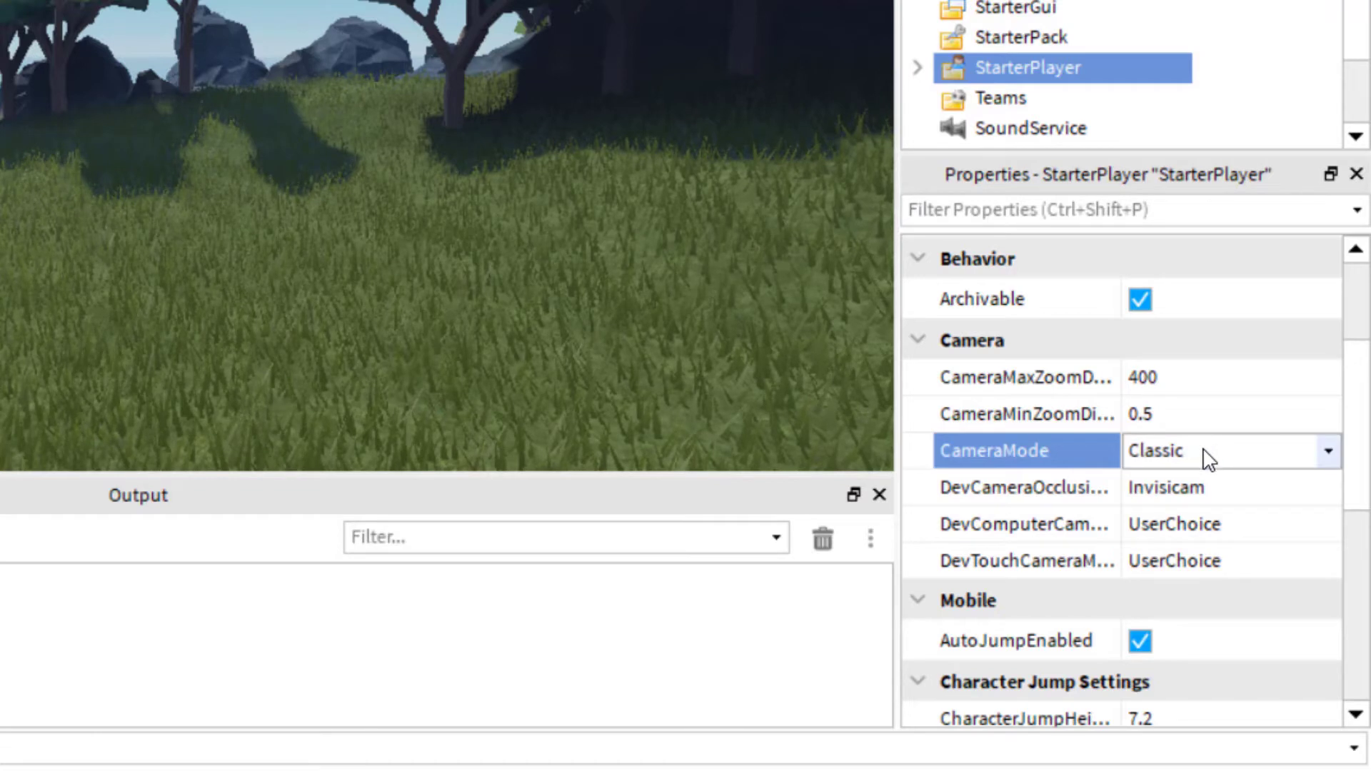
left_click(1206, 453)
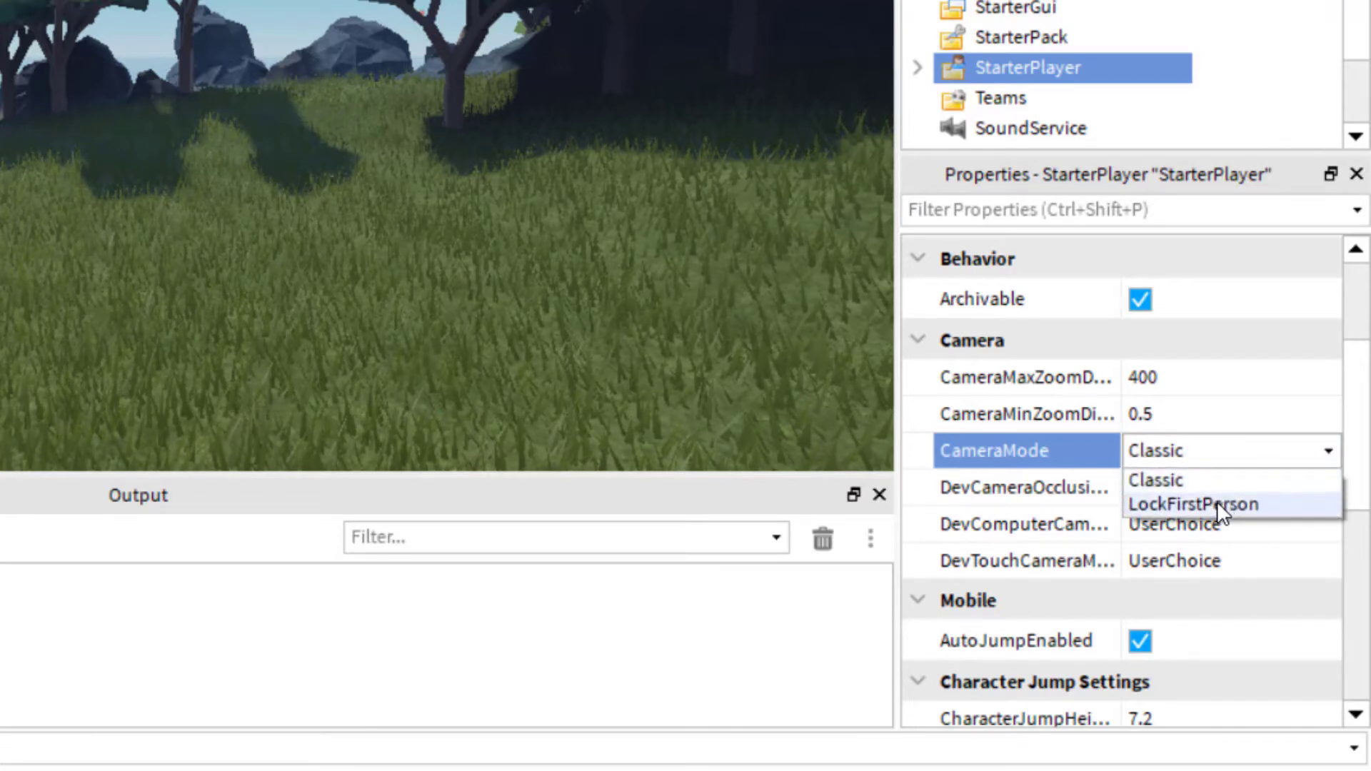
left_click(1217, 502)
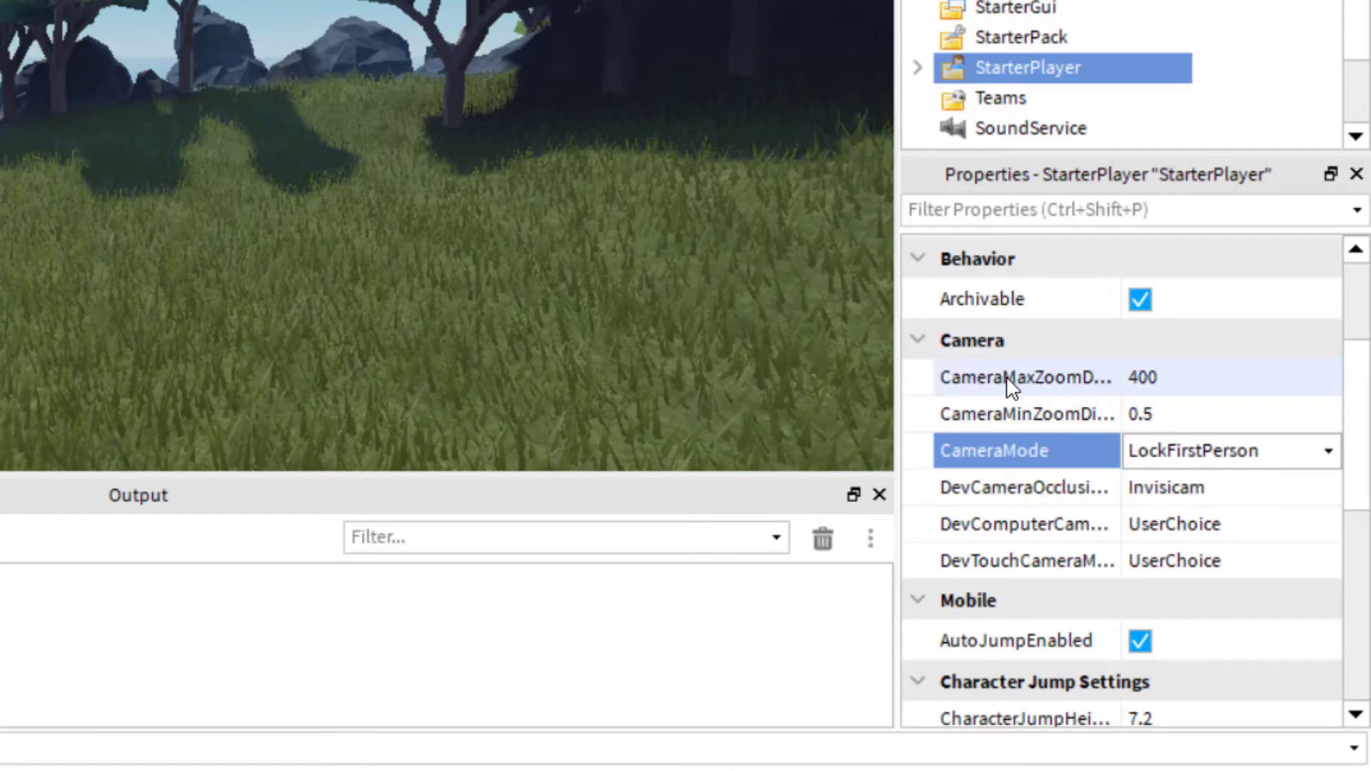
Change StarterPlayer's CameraMaxZoomDistance from 400 to 0.5.
left_click(1152, 395)
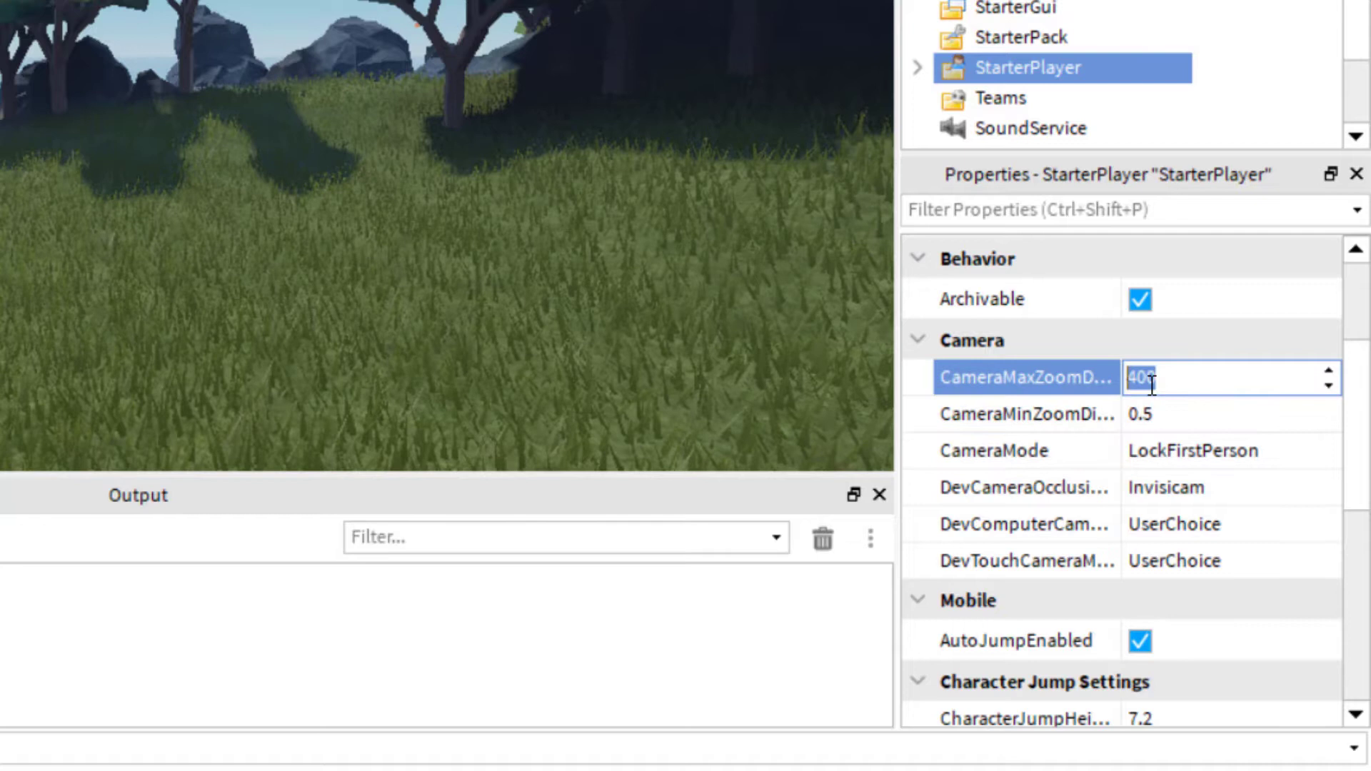
key("BackSpace")
type(".5")
key("Return")
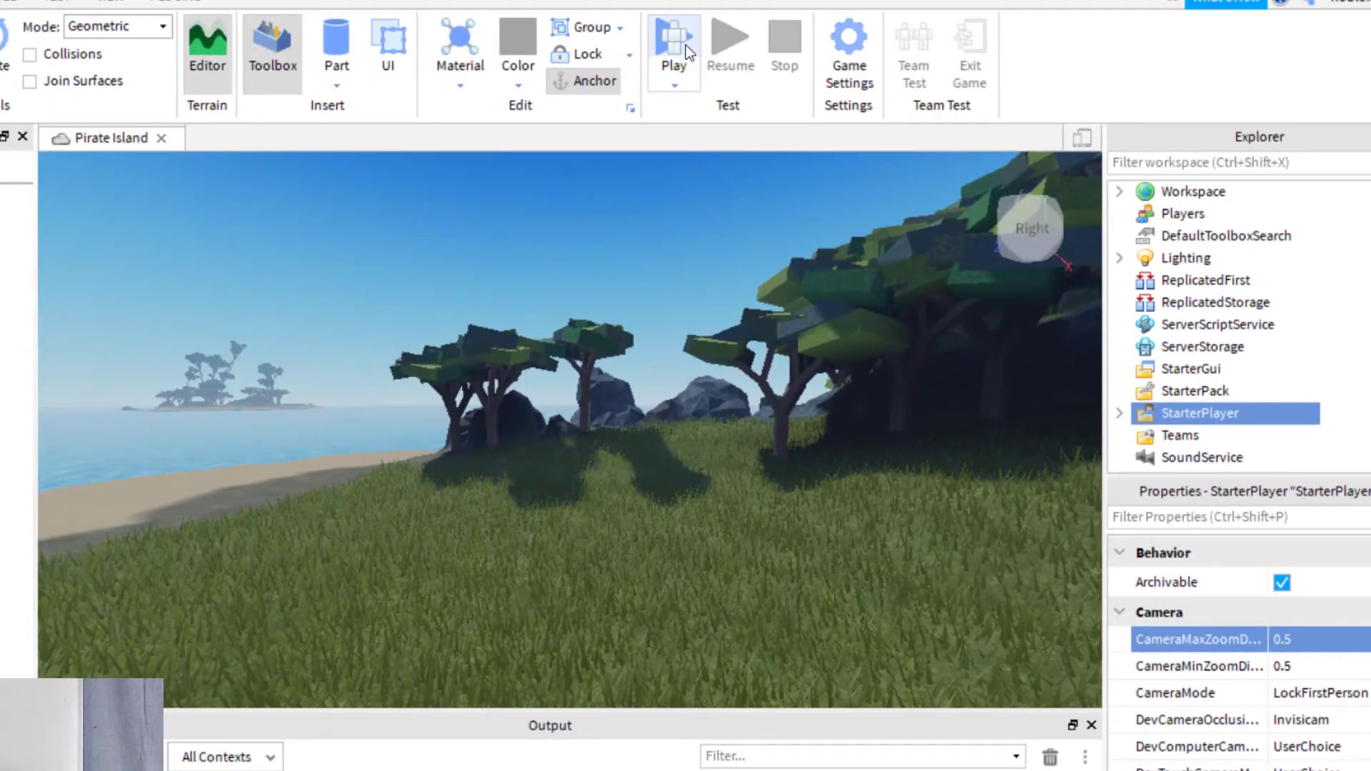
Launch a Play test of Pirate Island.
left_click(680, 42)
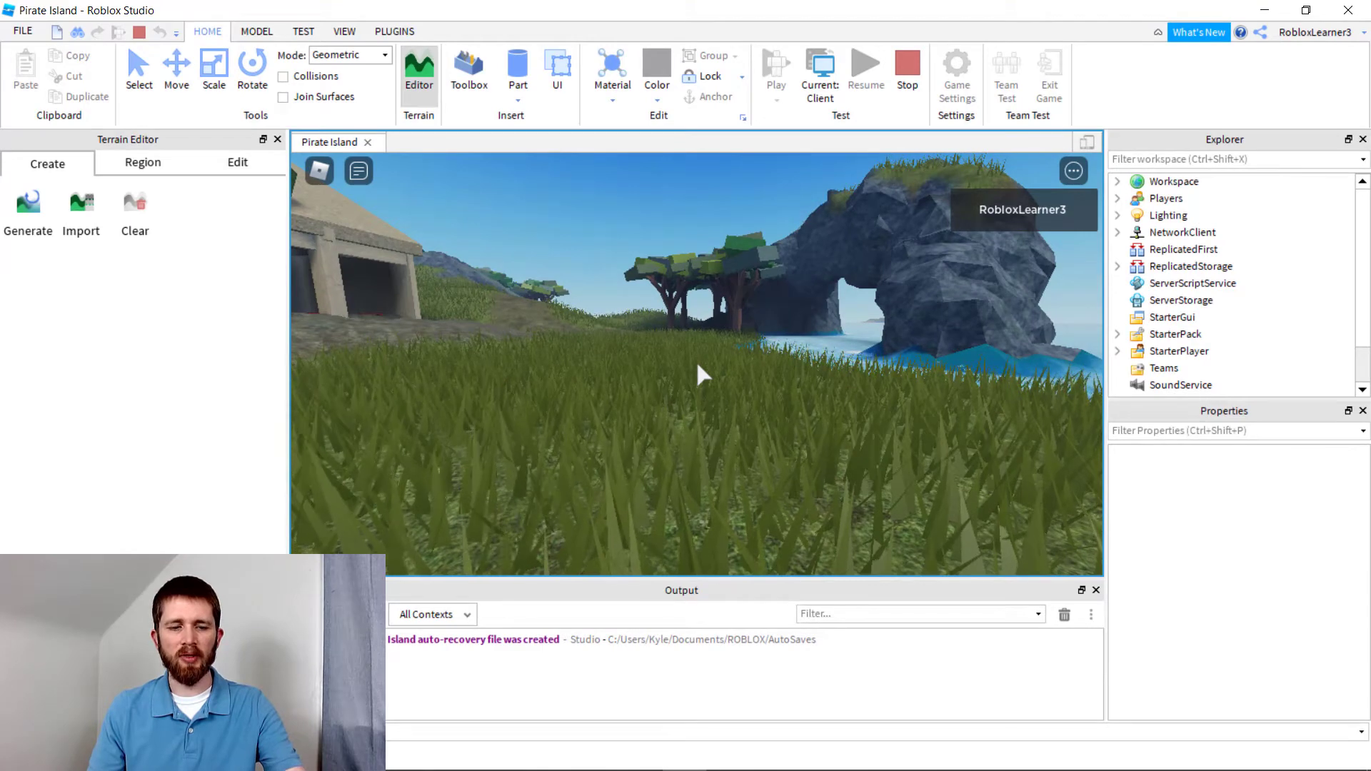
Stop the play test, leaving the Game Settings publish prompt on screen.
key("super")
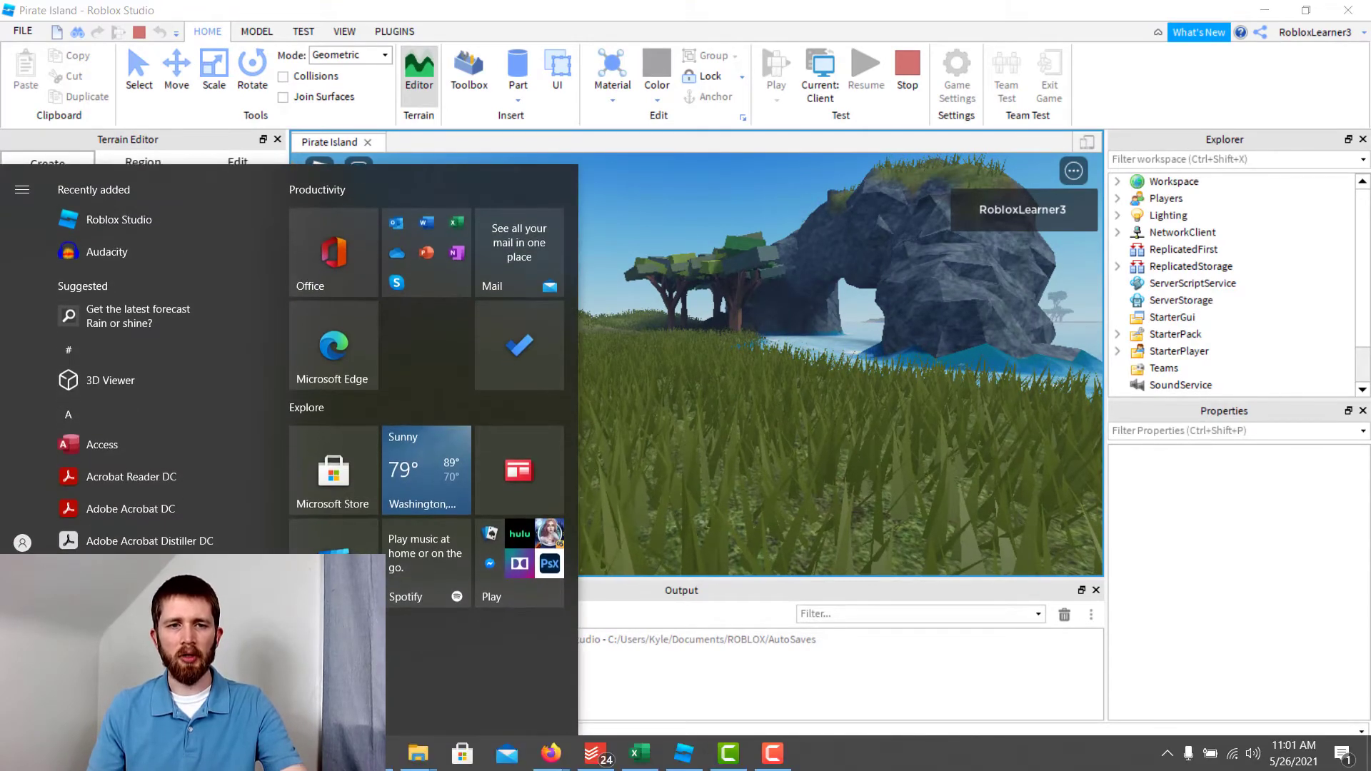
left_click(696, 360)
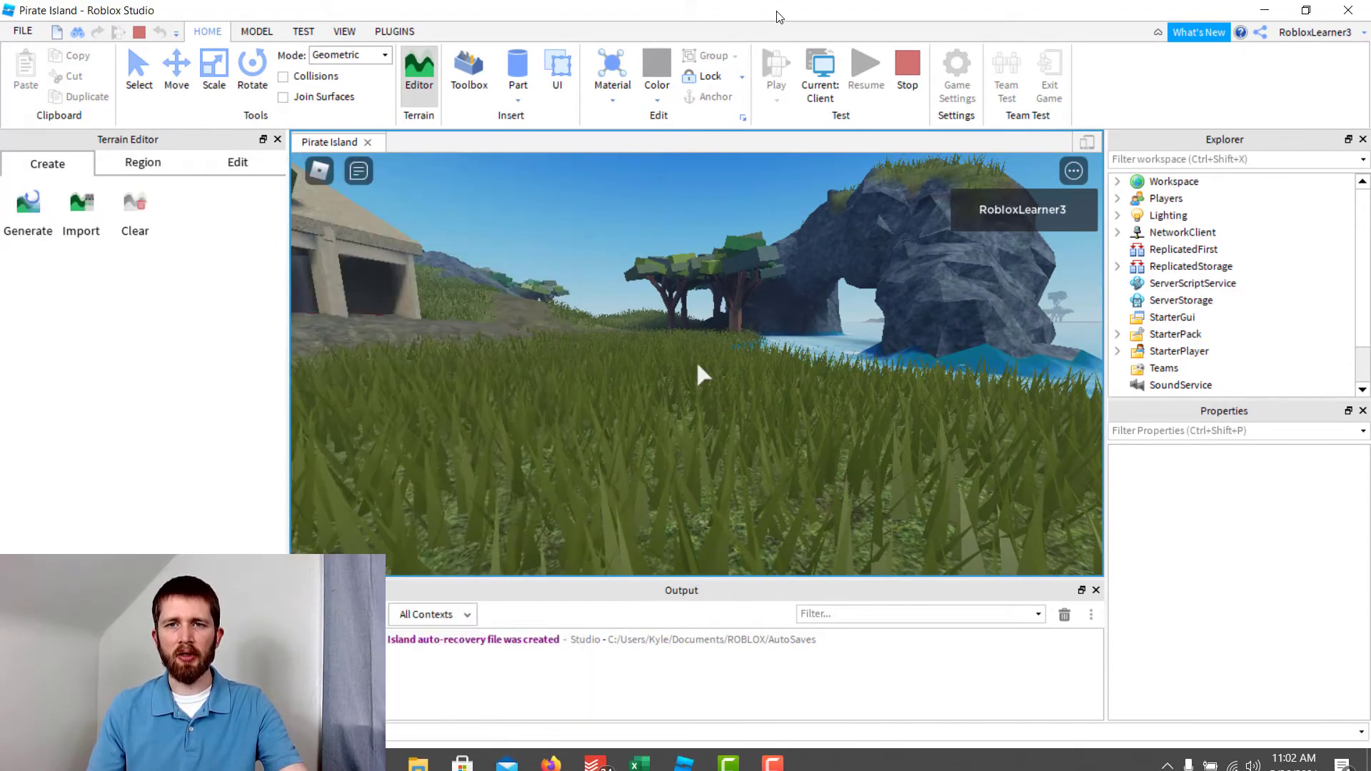
key("super")
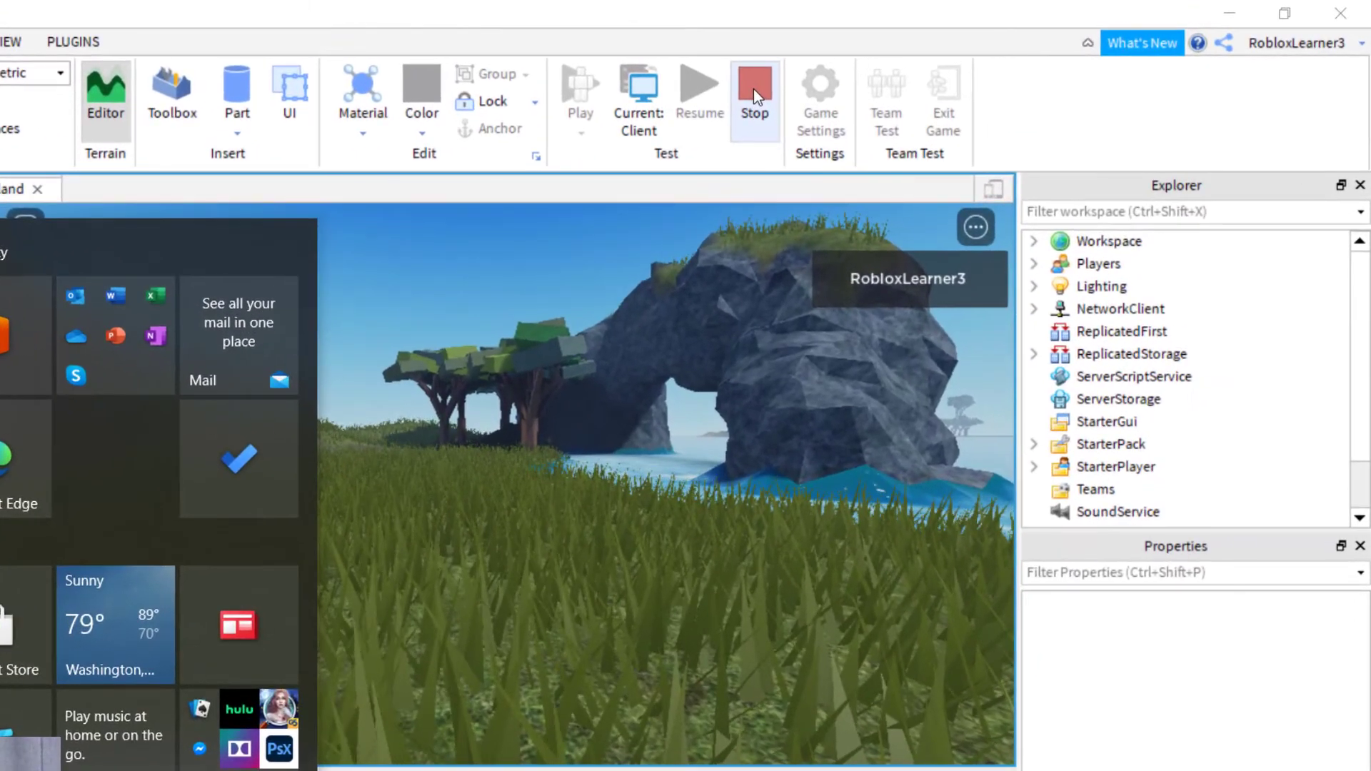
left_click(753, 89)
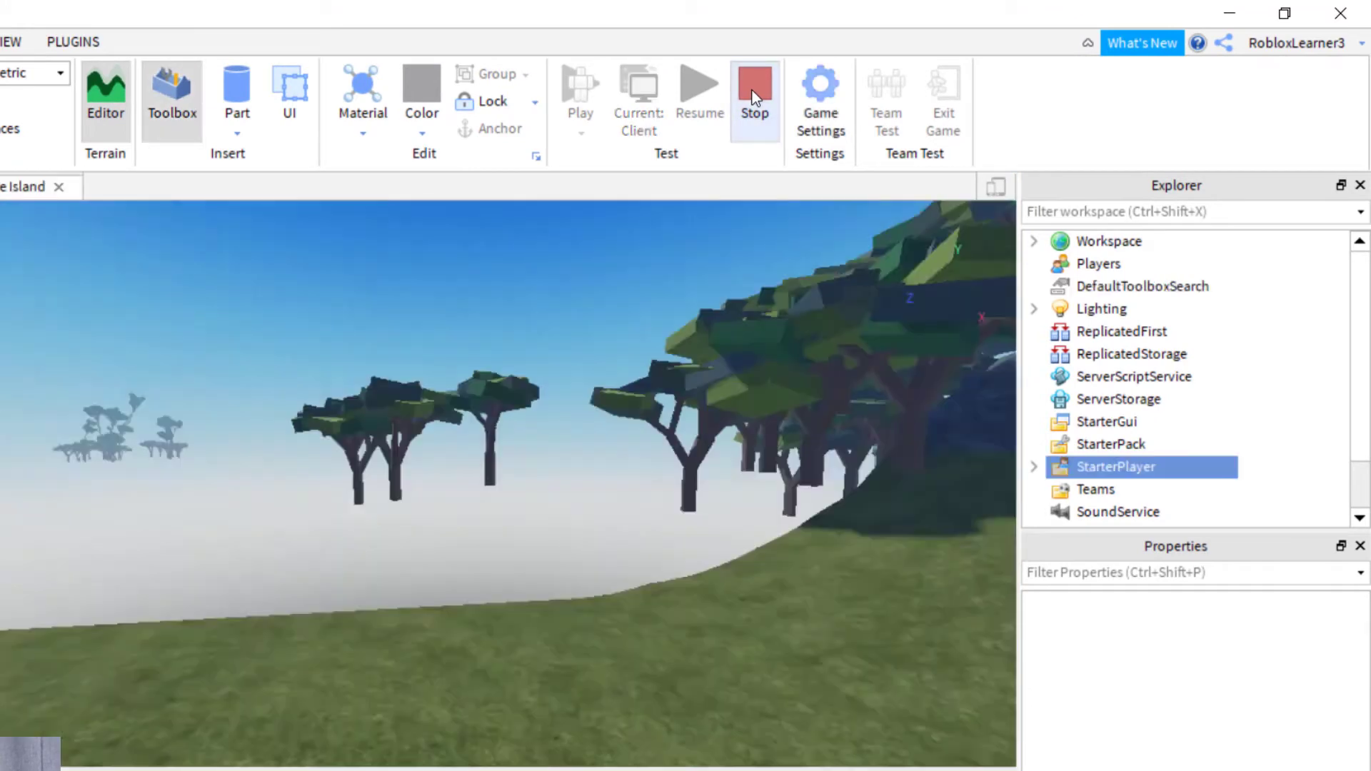
left_click(753, 90)
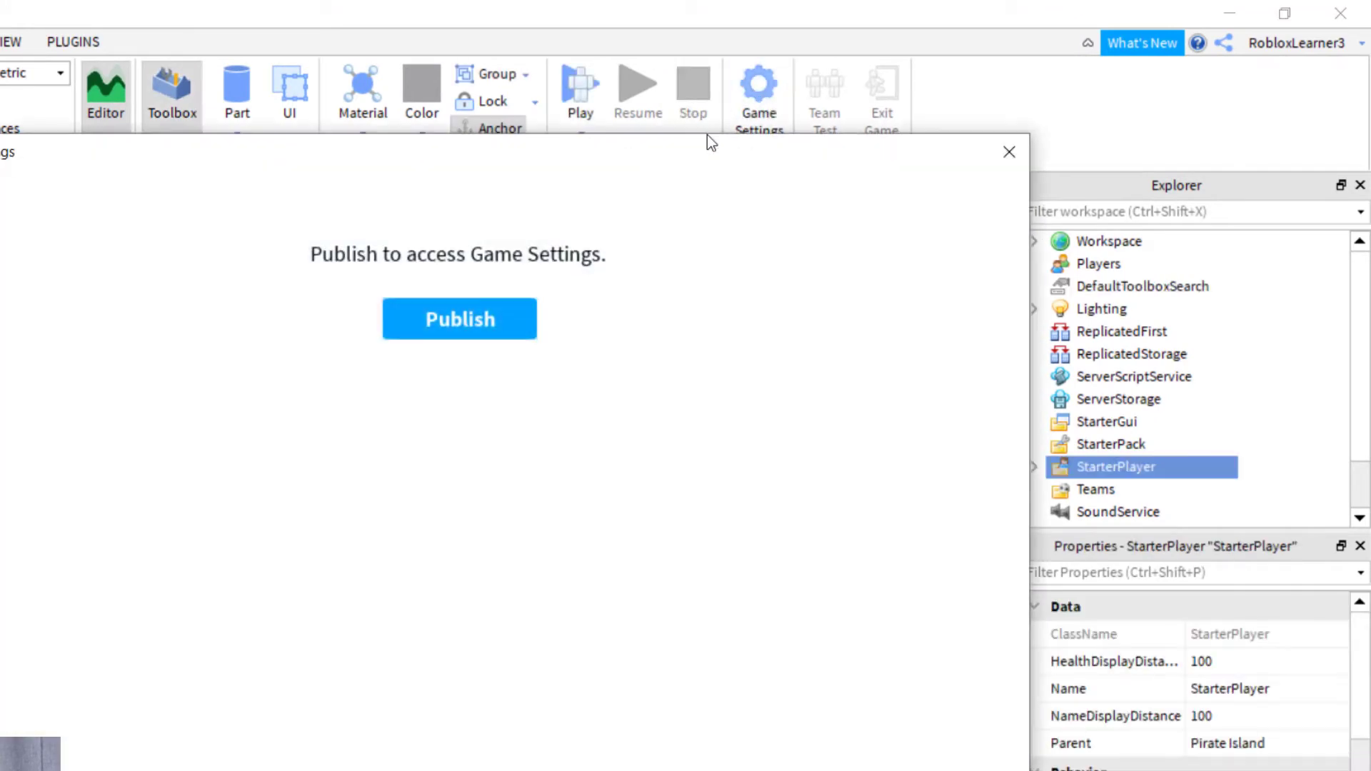
Close the Game Settings publish prompt and clear the Output log.
left_click(1007, 154)
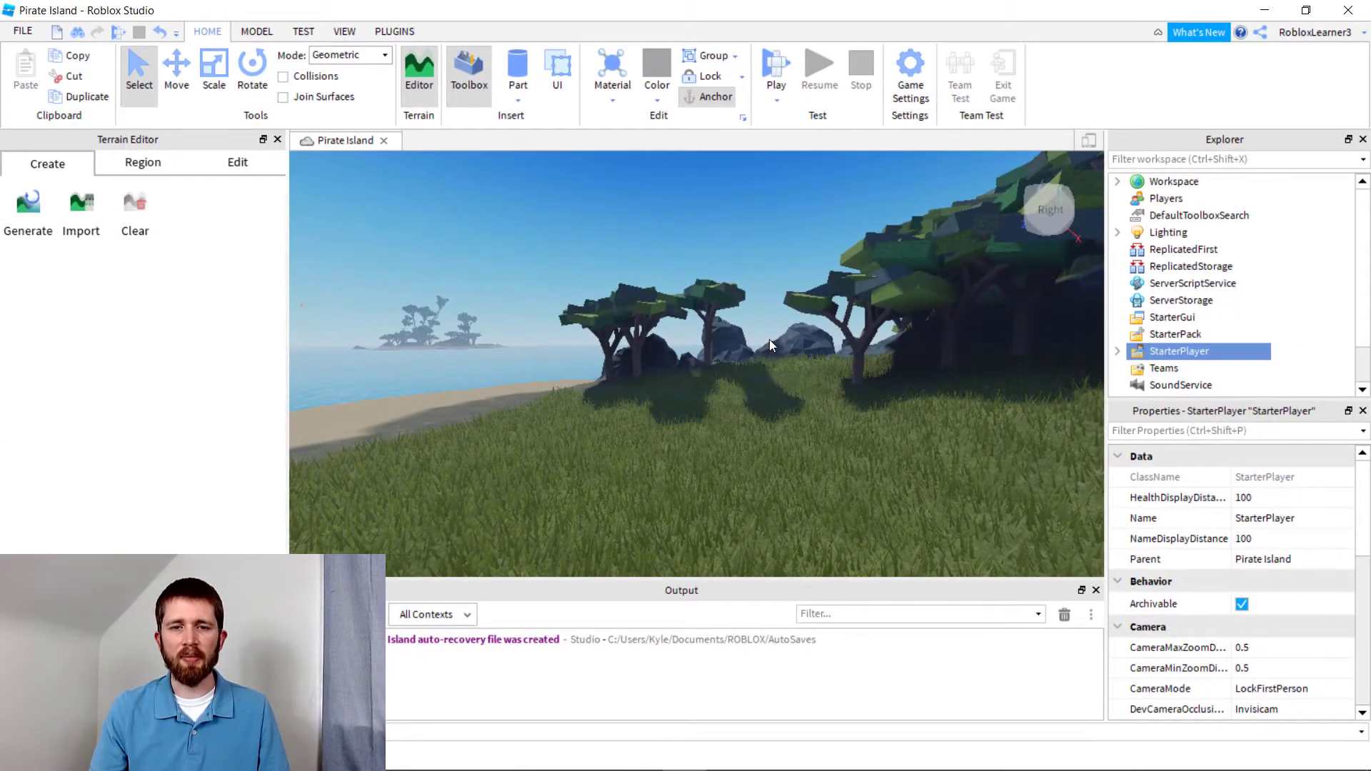
right_click(631, 678)
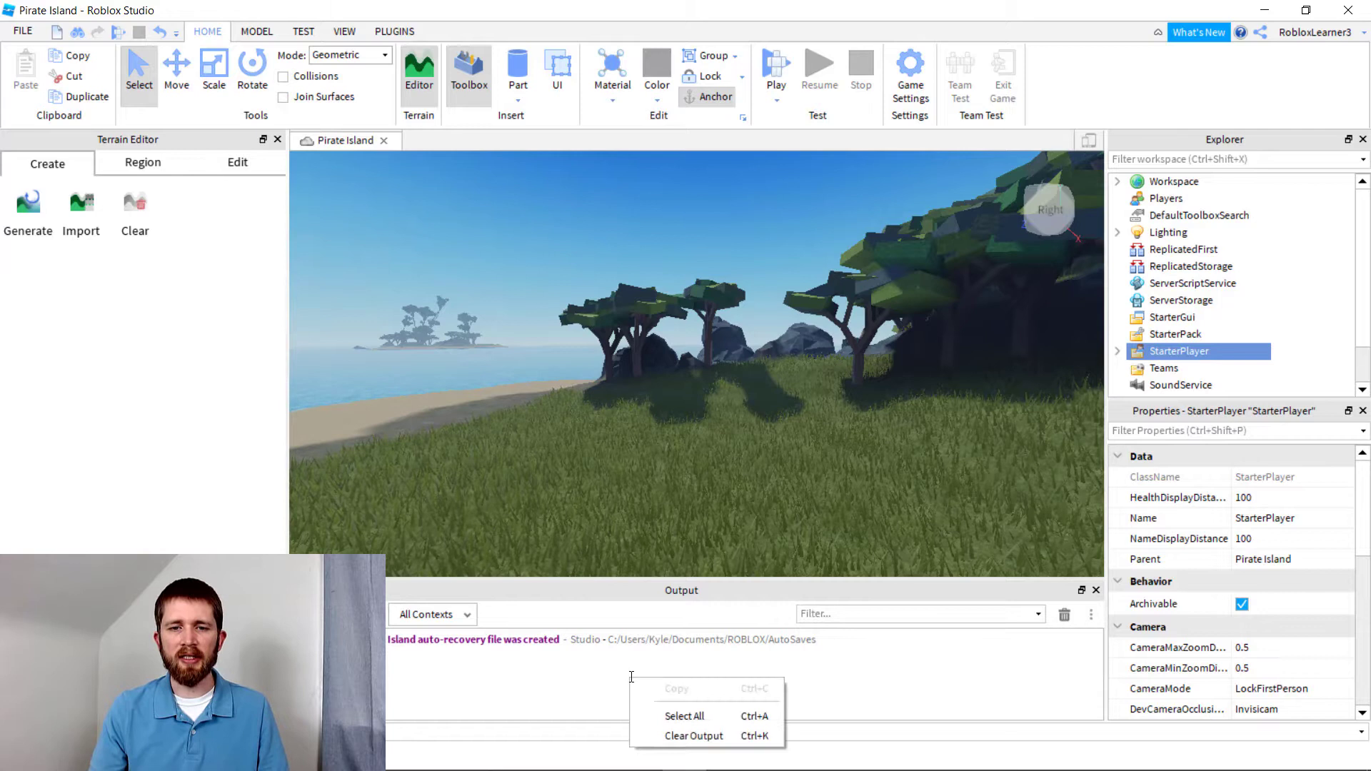
left_click(671, 734)
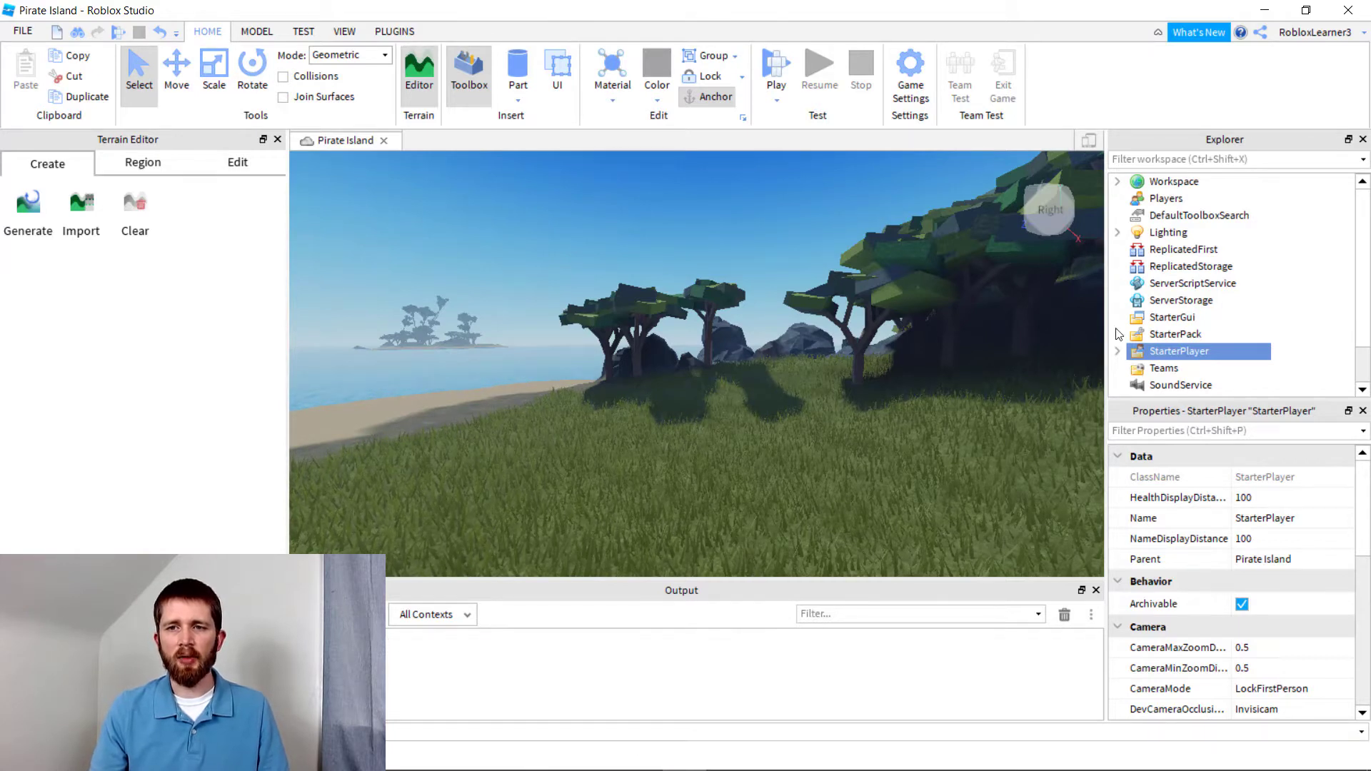
Restore StarterPlayer's CameraMaxZoomDistance to 400 and CameraMode to Classic.
left_click(1249, 648)
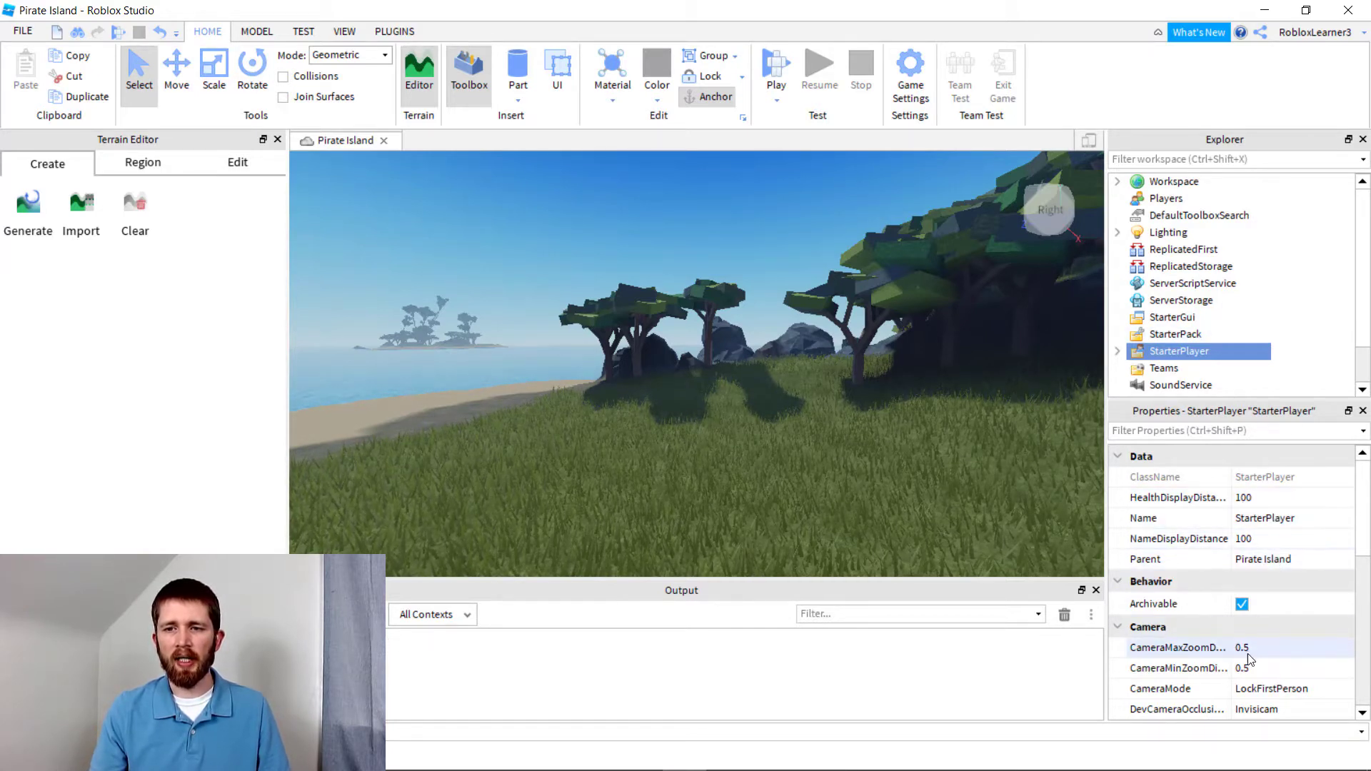
type("400")
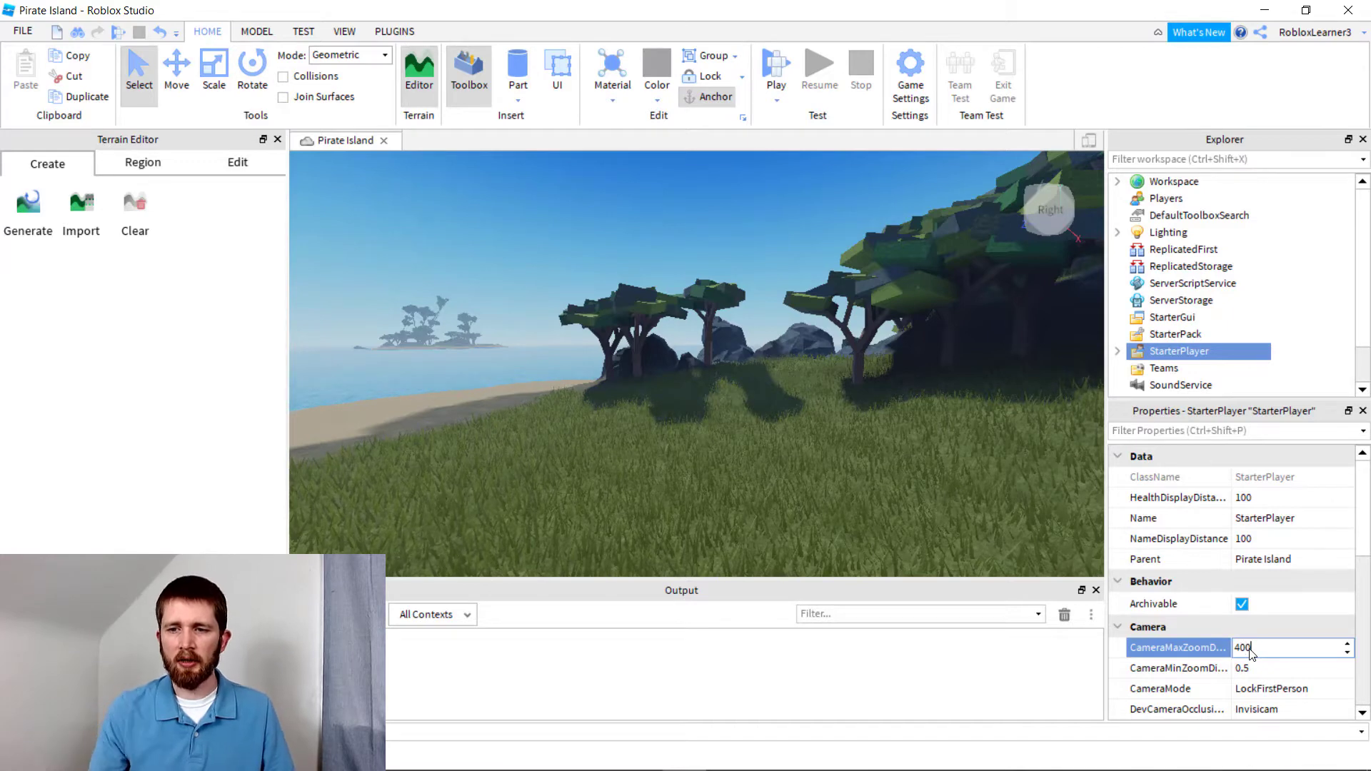
left_click(1265, 690)
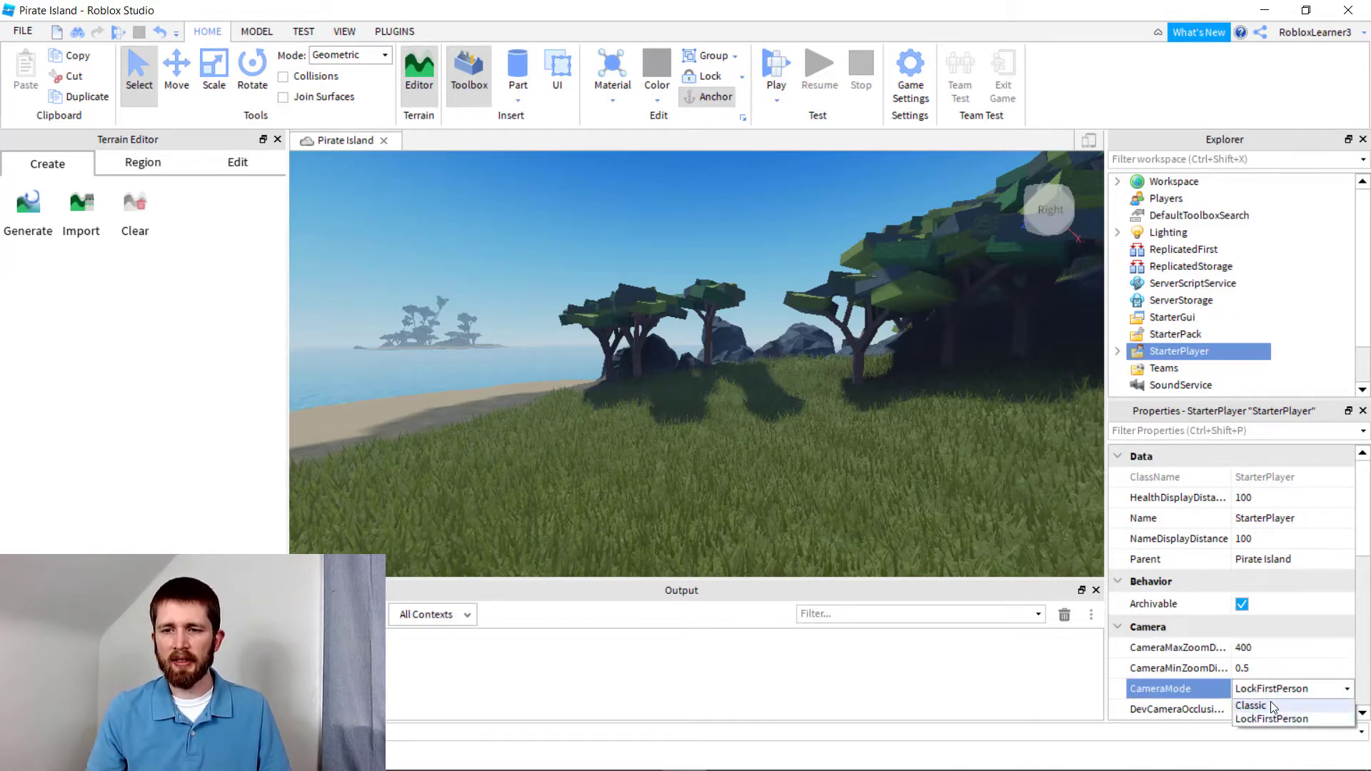
left_click(1269, 705)
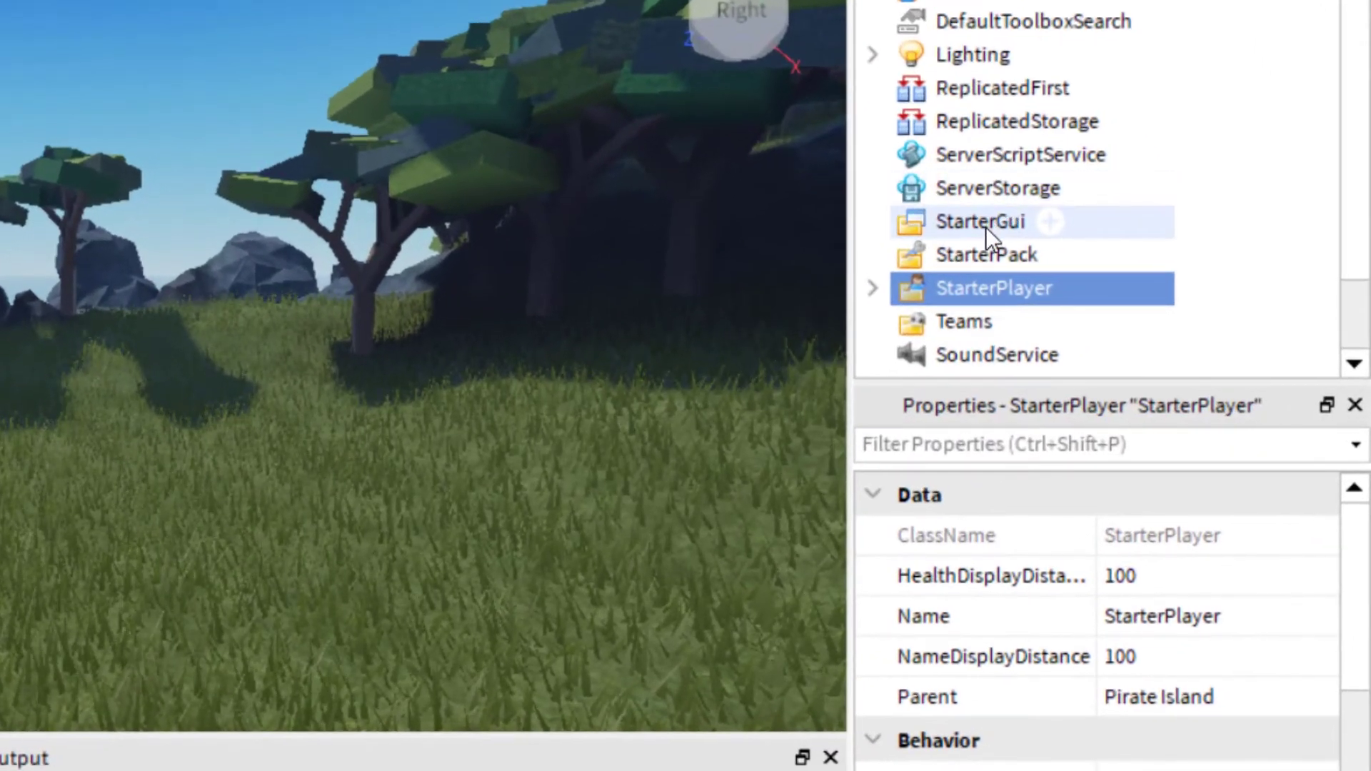
Insert a LocalScript under StarterGui, found by searching 'loc'.
left_click(985, 226)
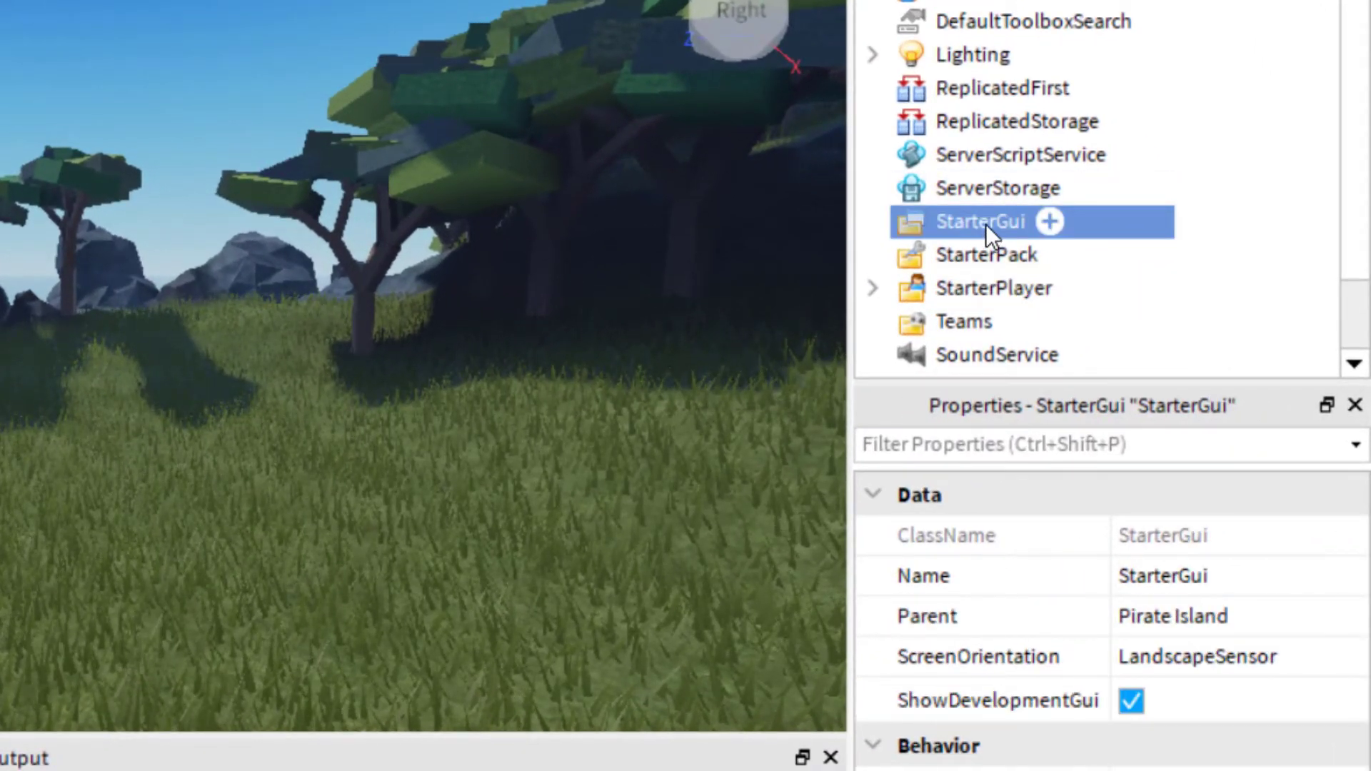
left_click(1050, 221)
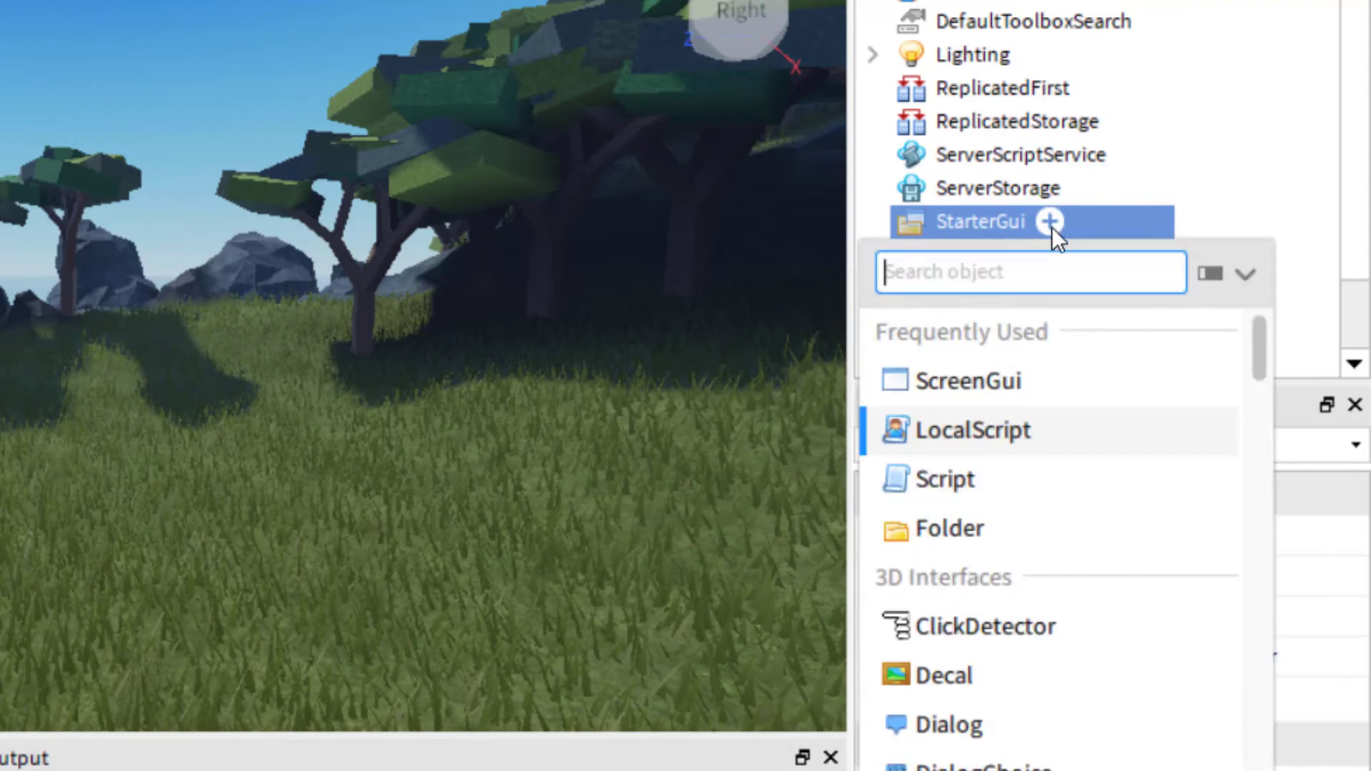
type("loc")
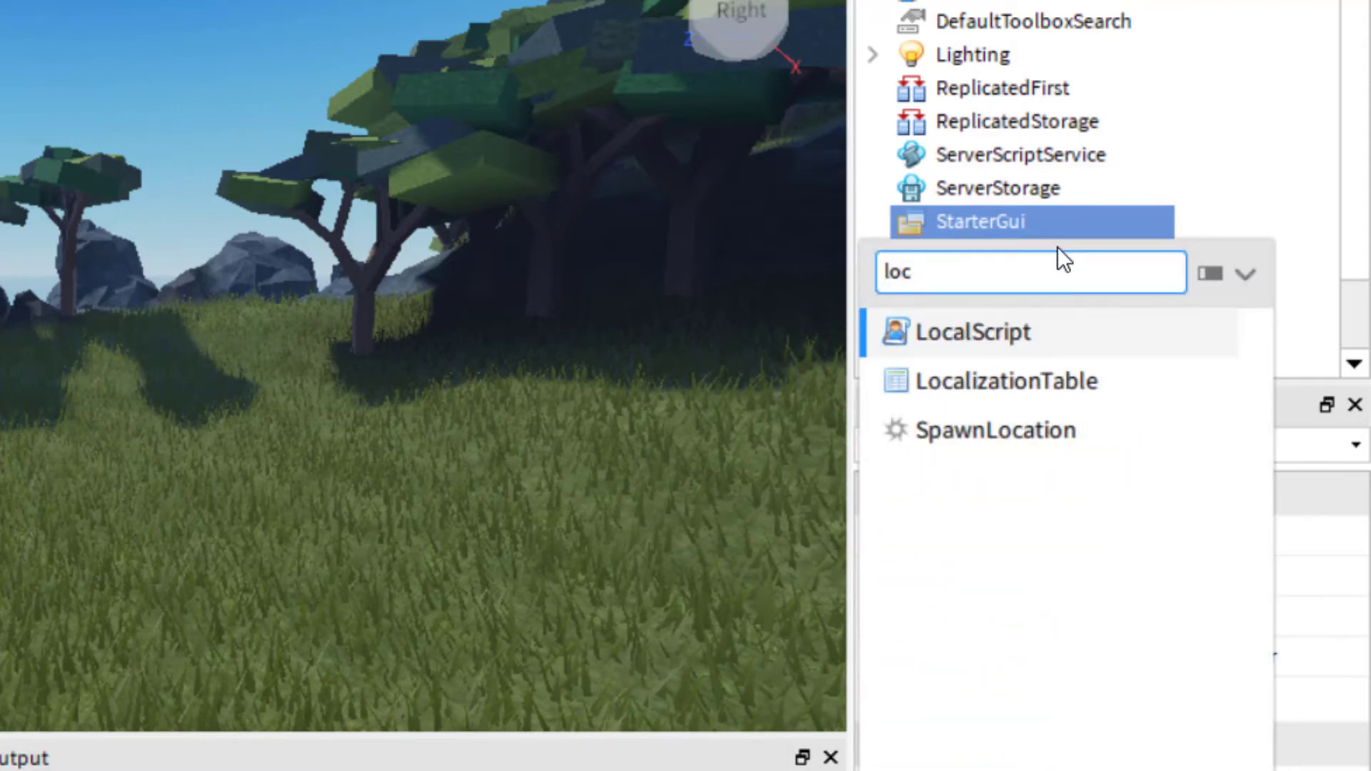
left_click(1060, 346)
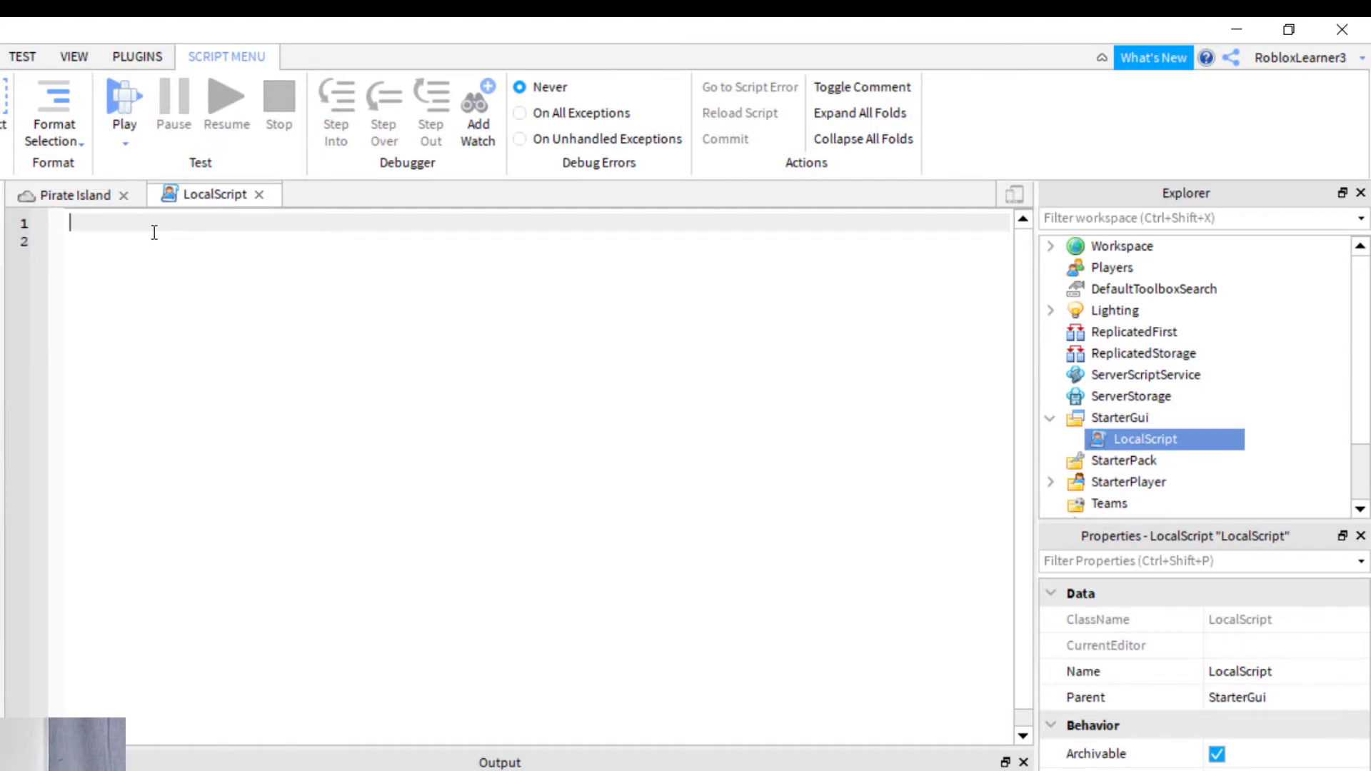
Write 'local Player = game.Players.LocalPlayer' as the script's first line.
type("loc")
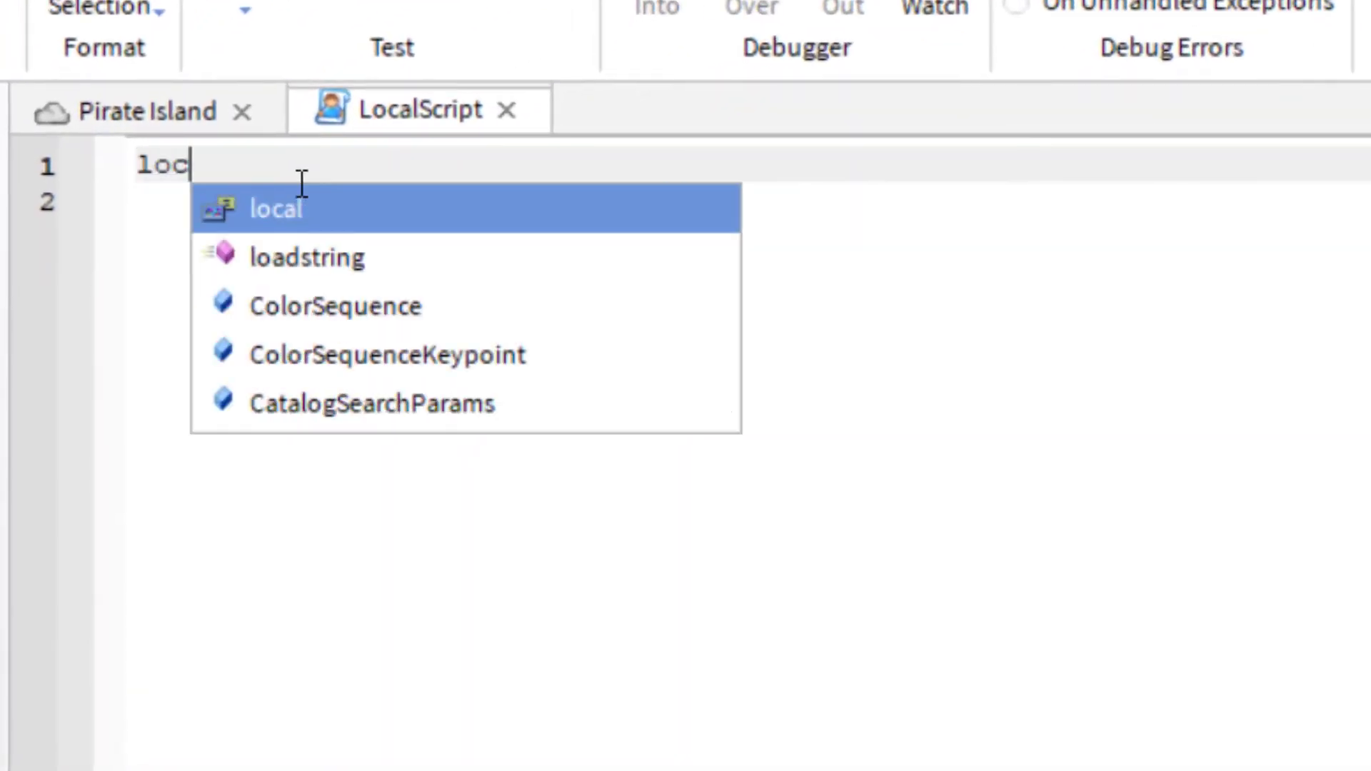
key("Tab")
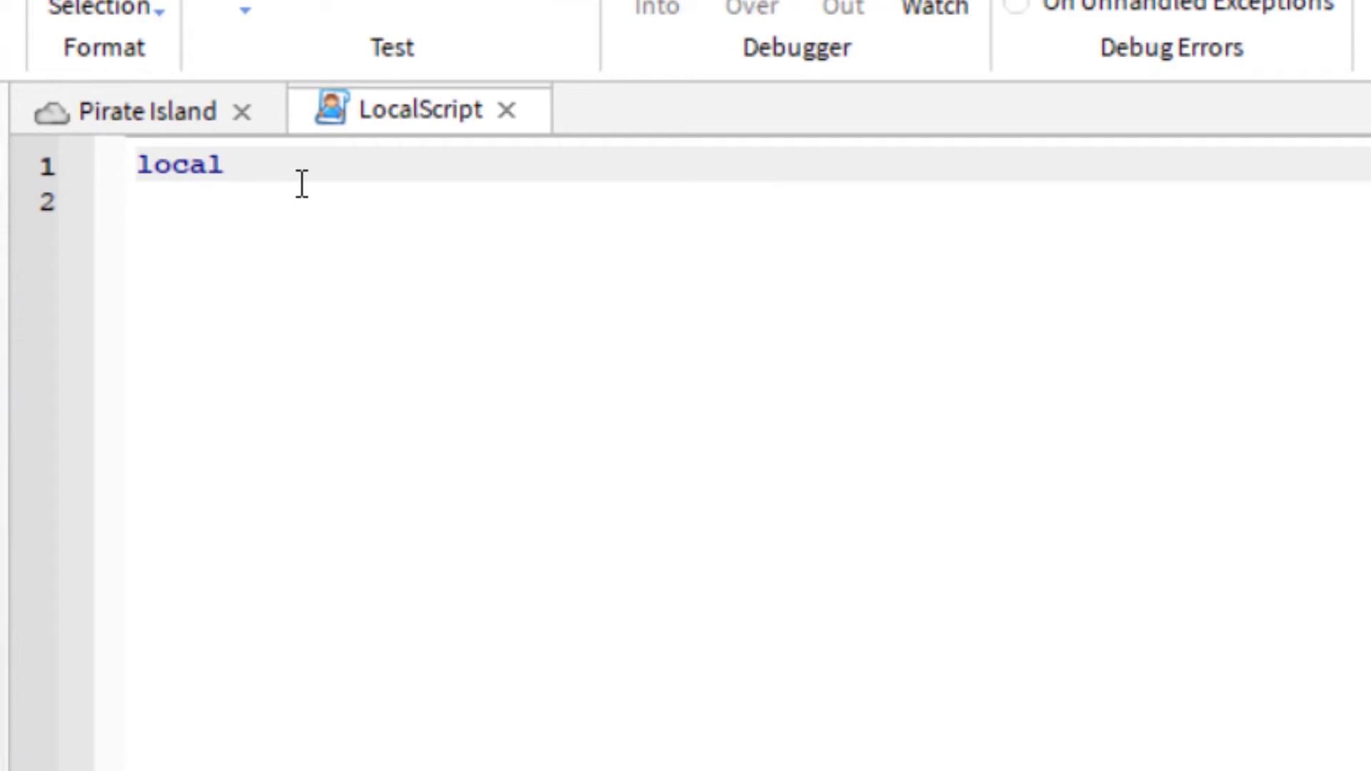
type("Player =")
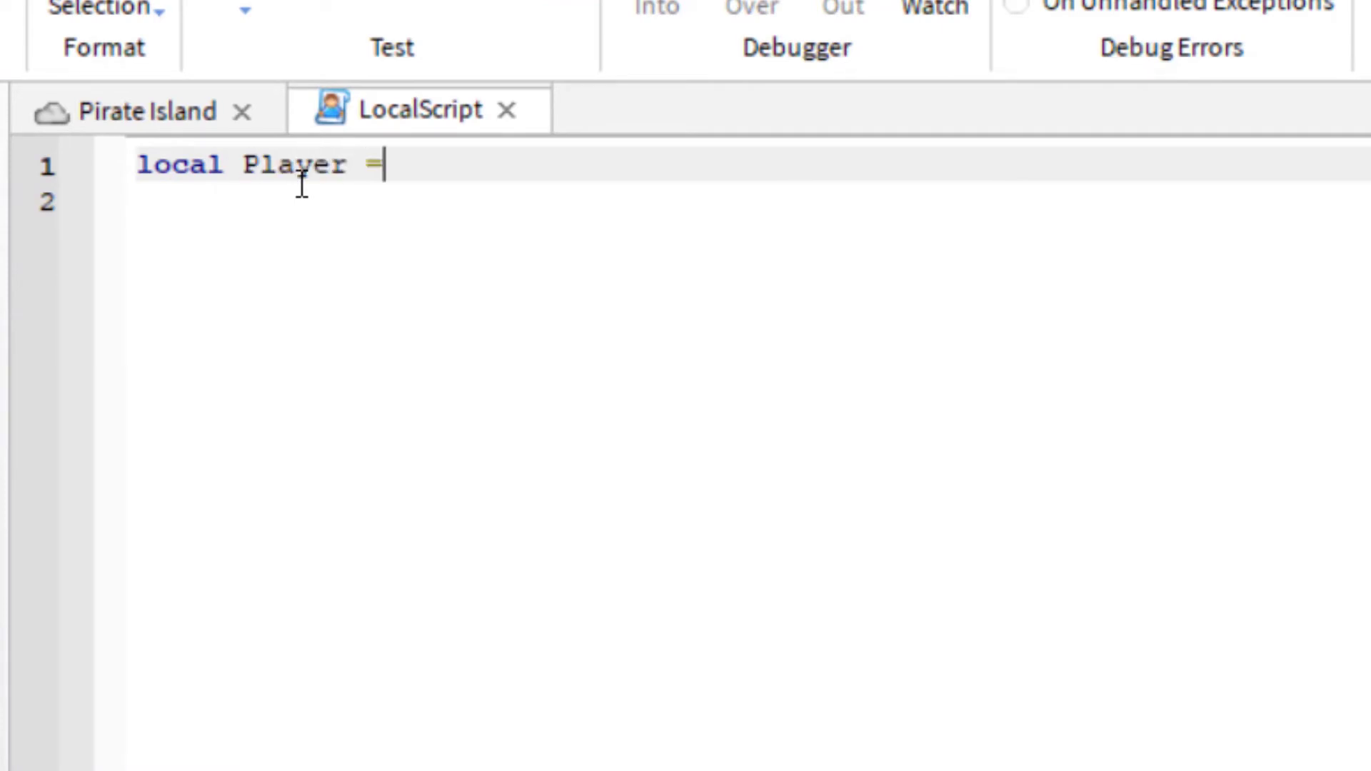
type(" ga")
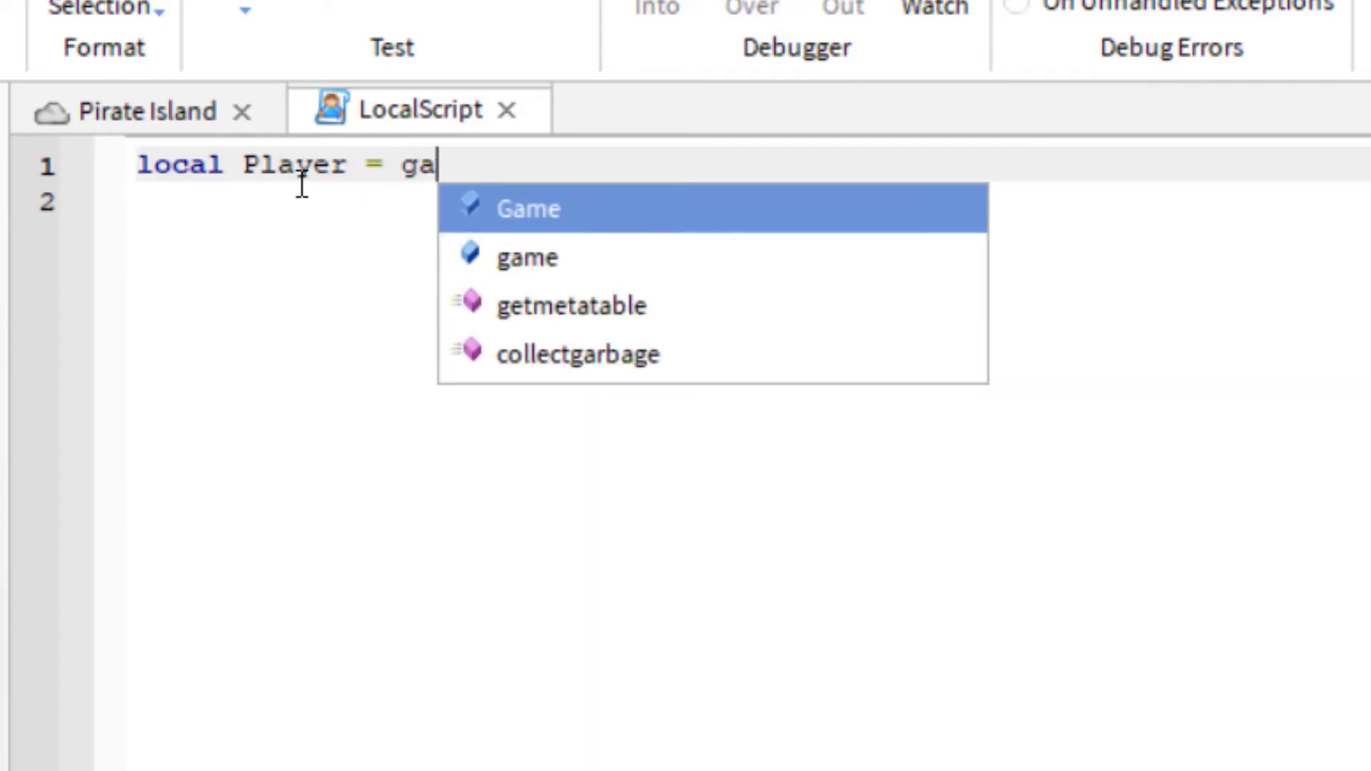
type("me.Players.Lo")
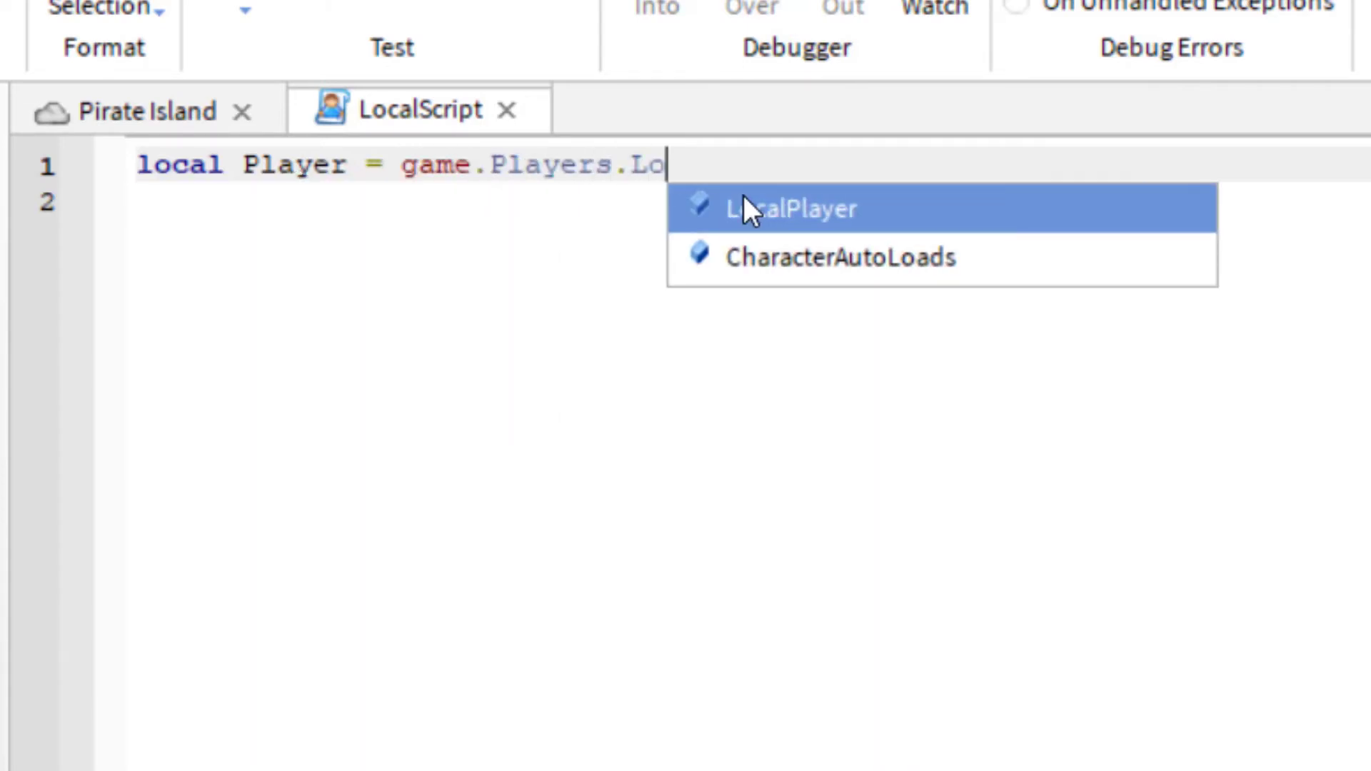
left_click(757, 199)
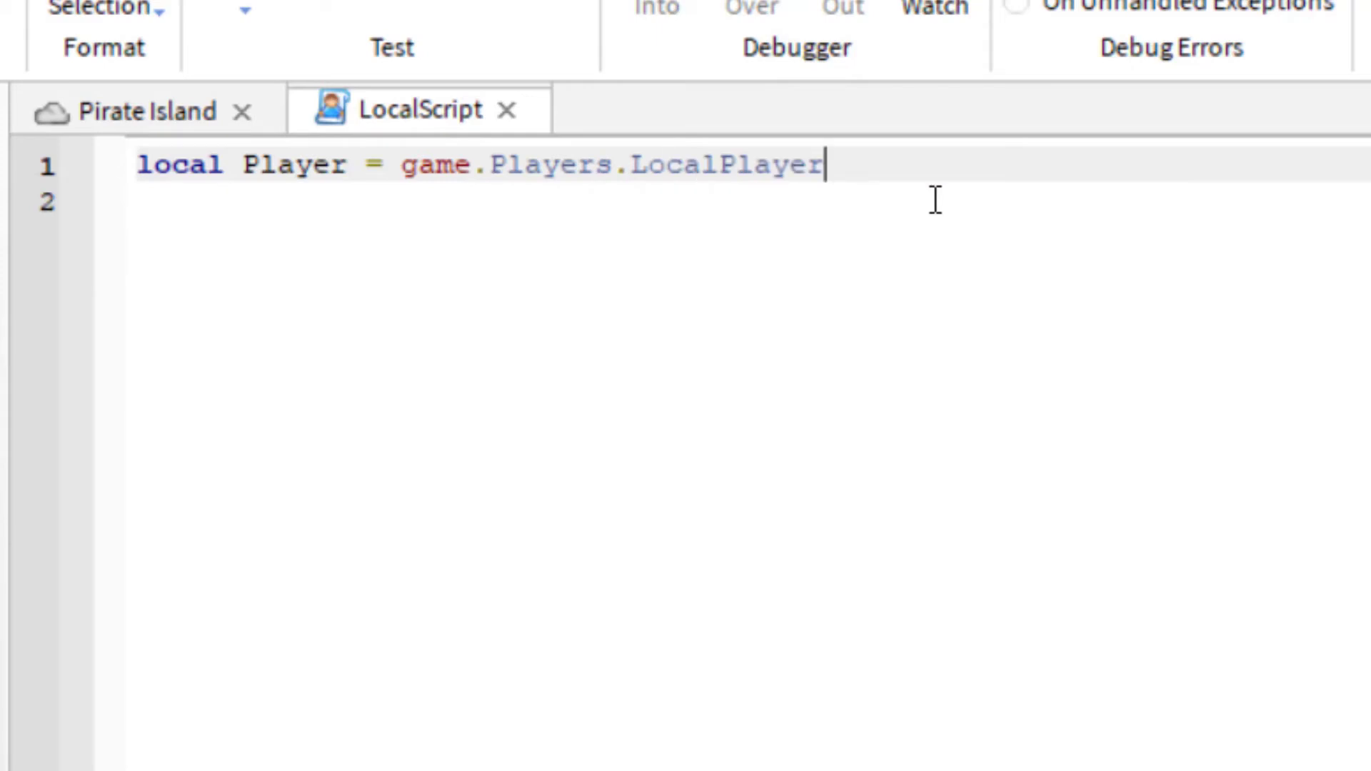
Add 'Player.CameraMode = Enum.CameraMode.LockFirstPerson' on the next line.
key("Return")
key("Return")
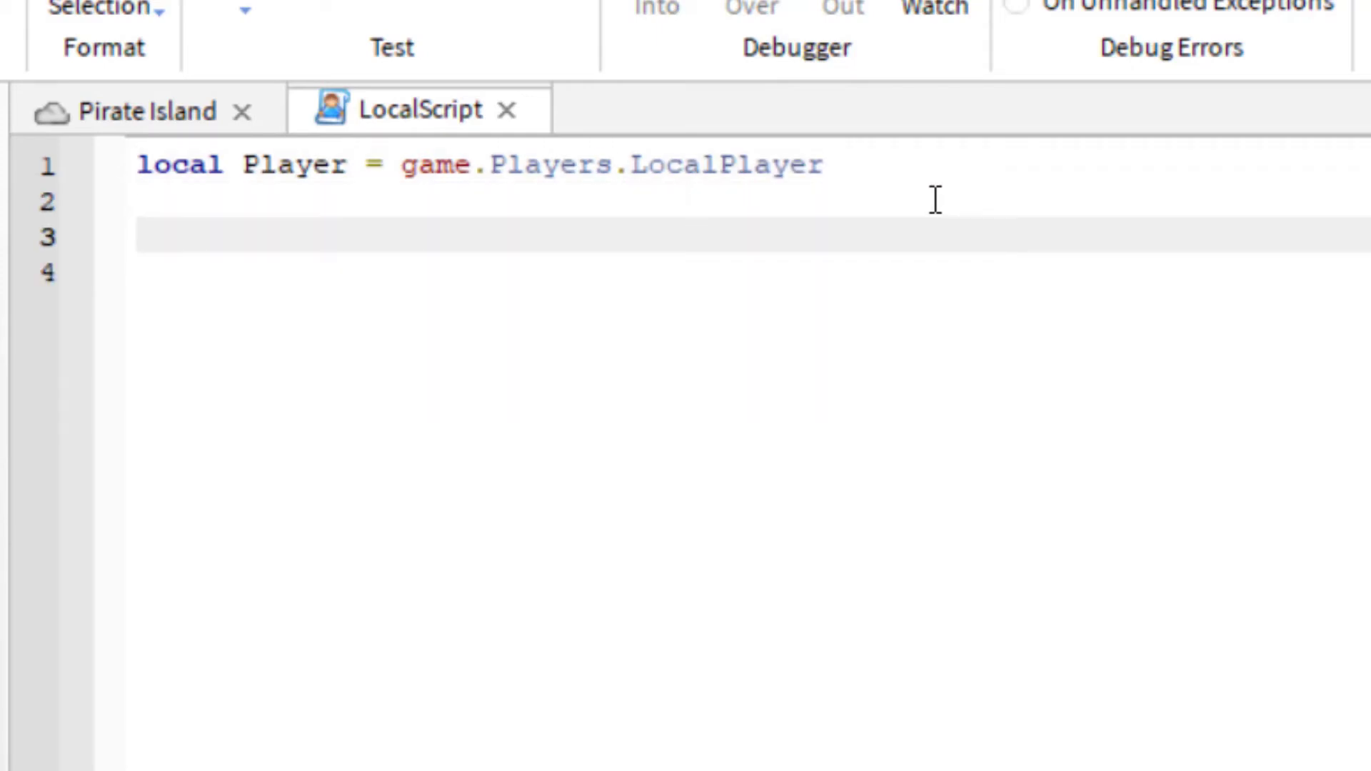
type("Player")
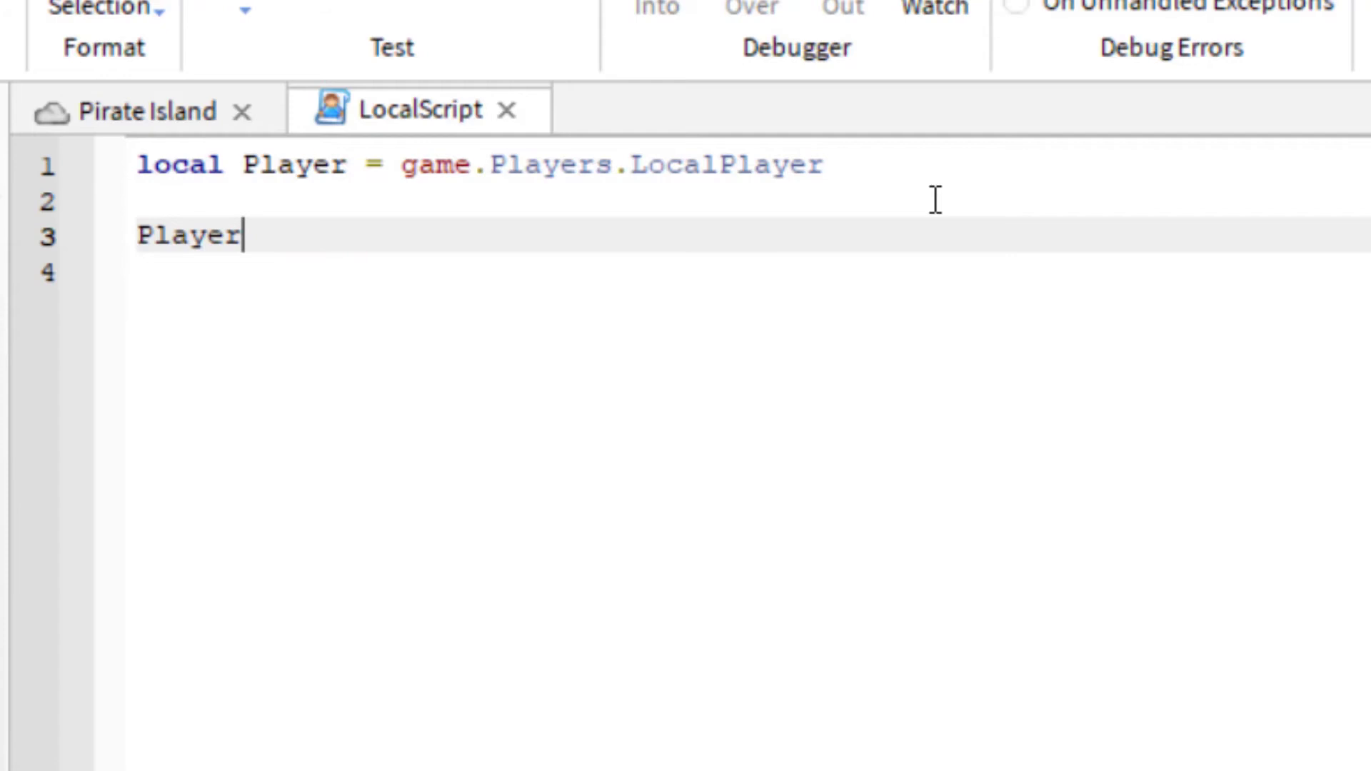
type(".Camera")
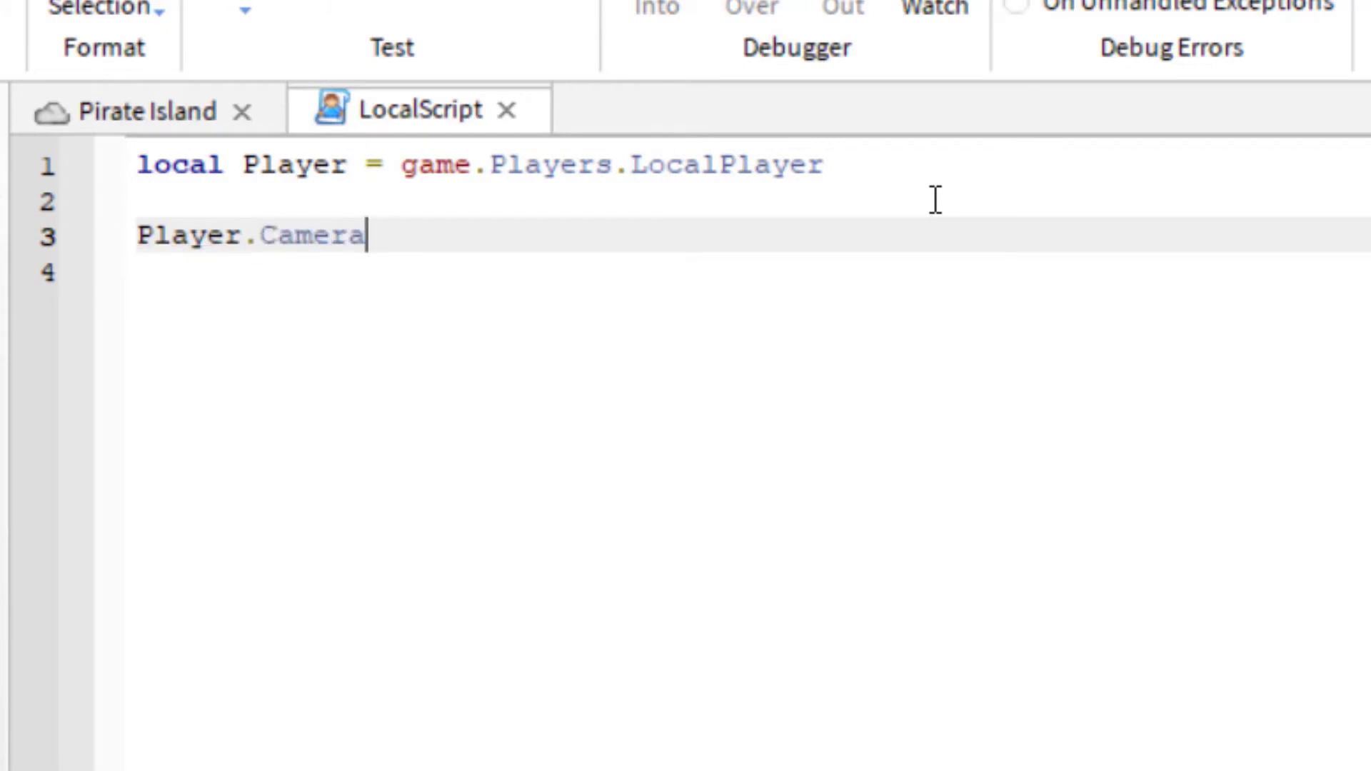
type("mMode =")
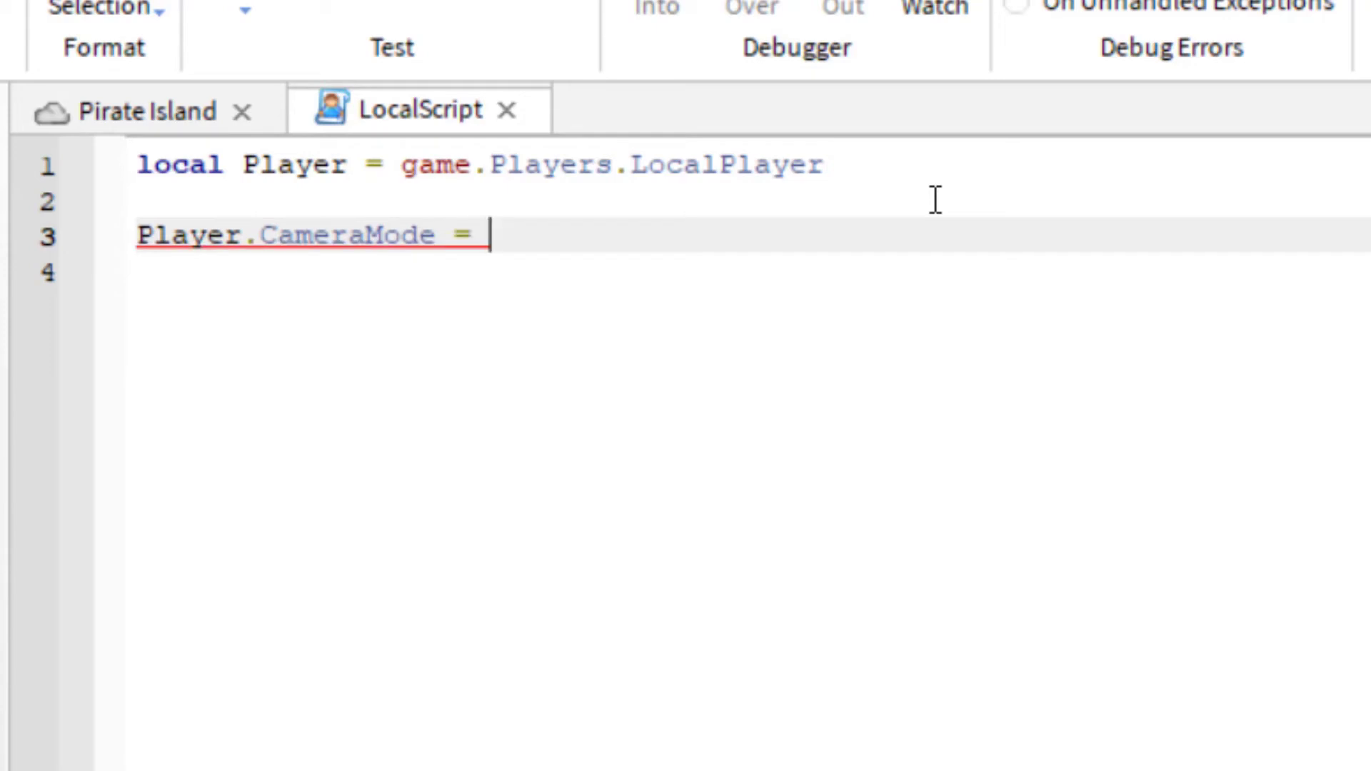
type("Enum.")
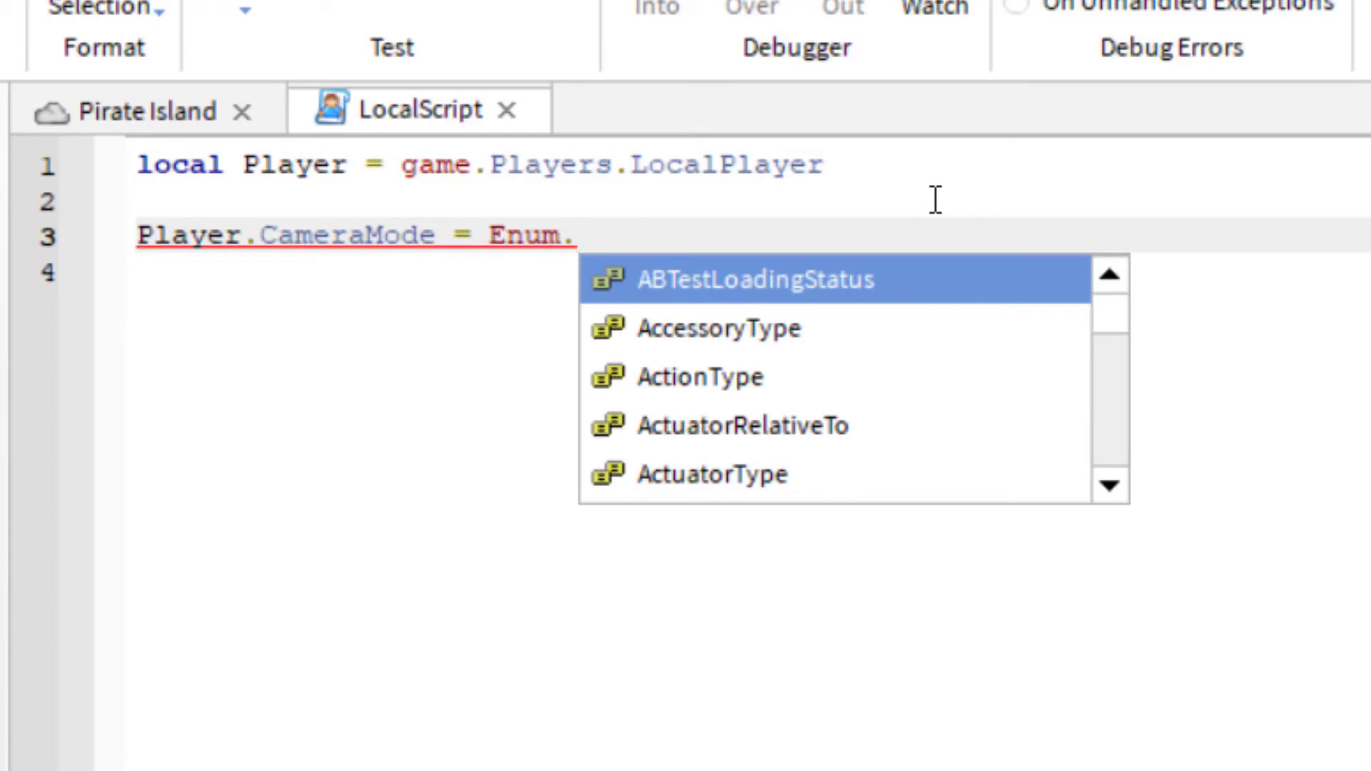
type("Cam")
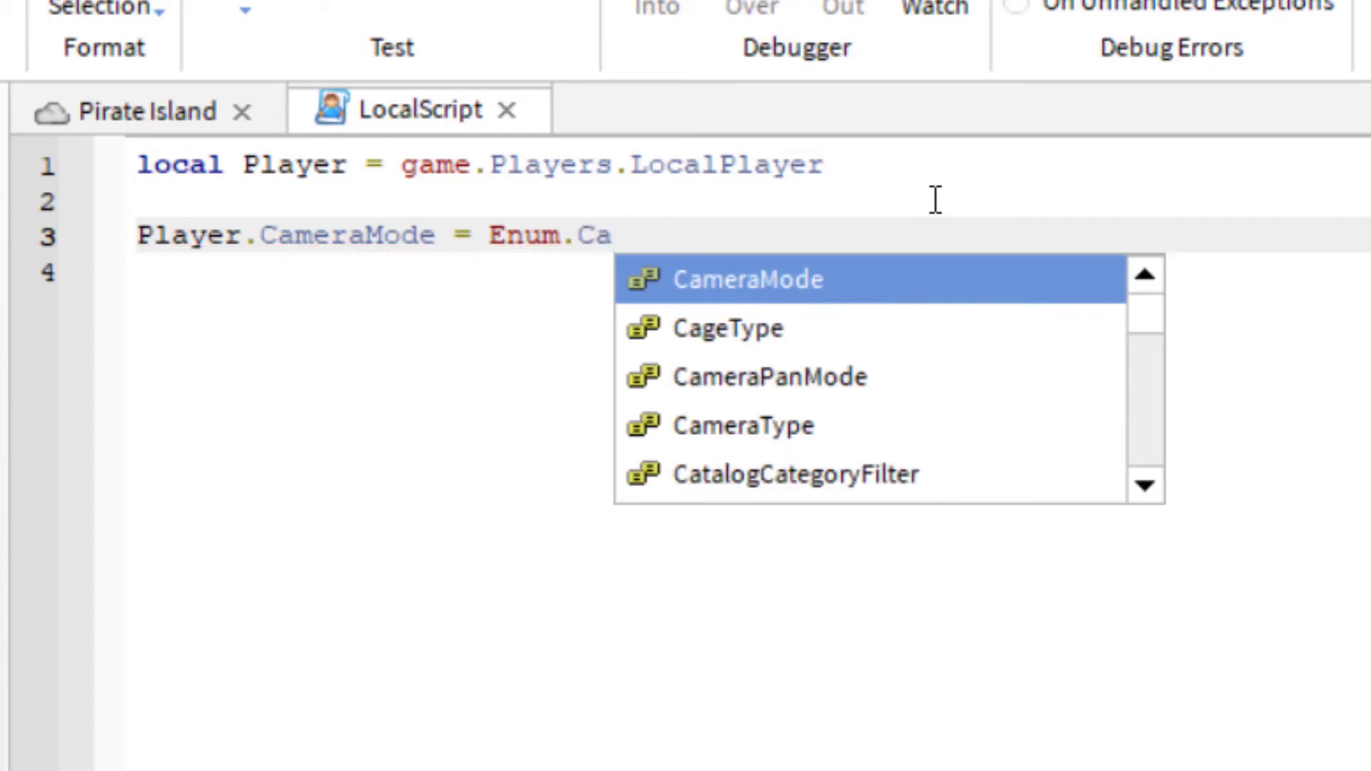
left_click(895, 275)
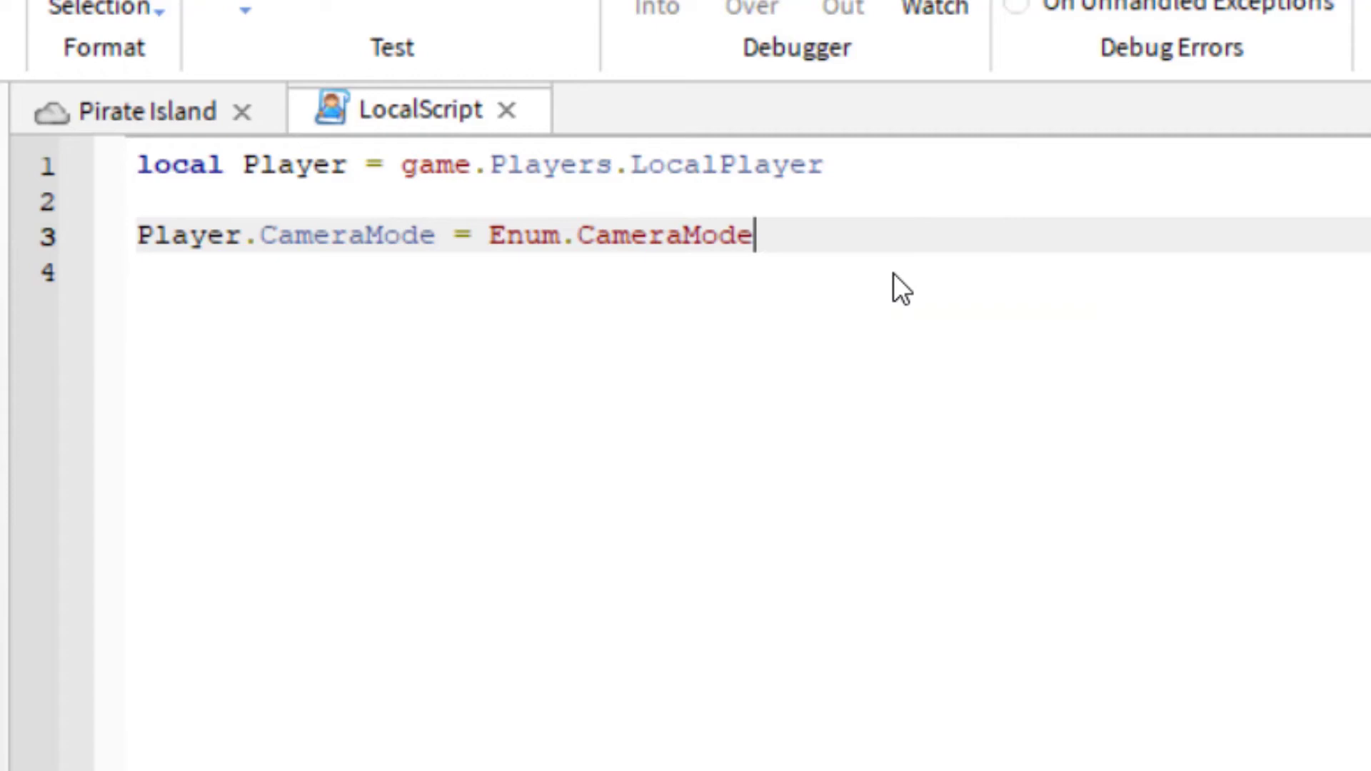
type(".")
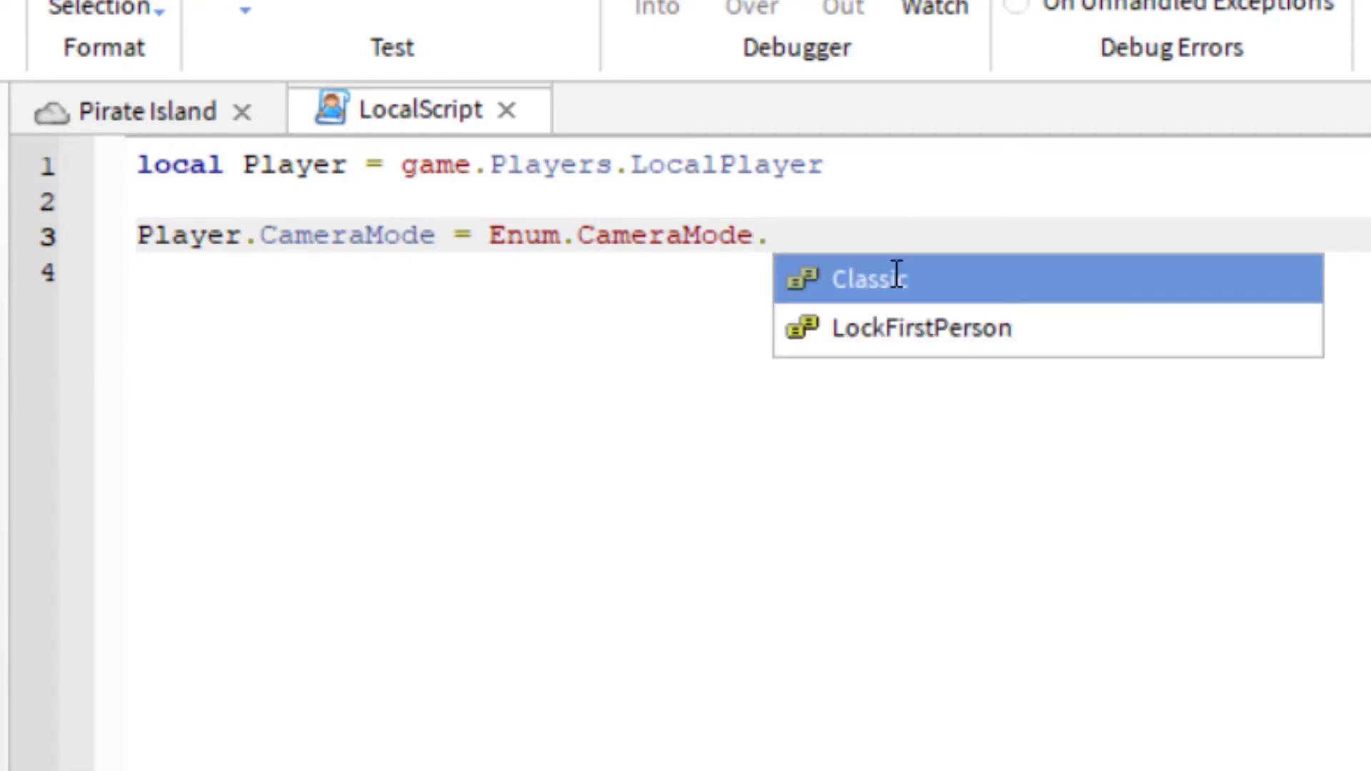
left_click(988, 329)
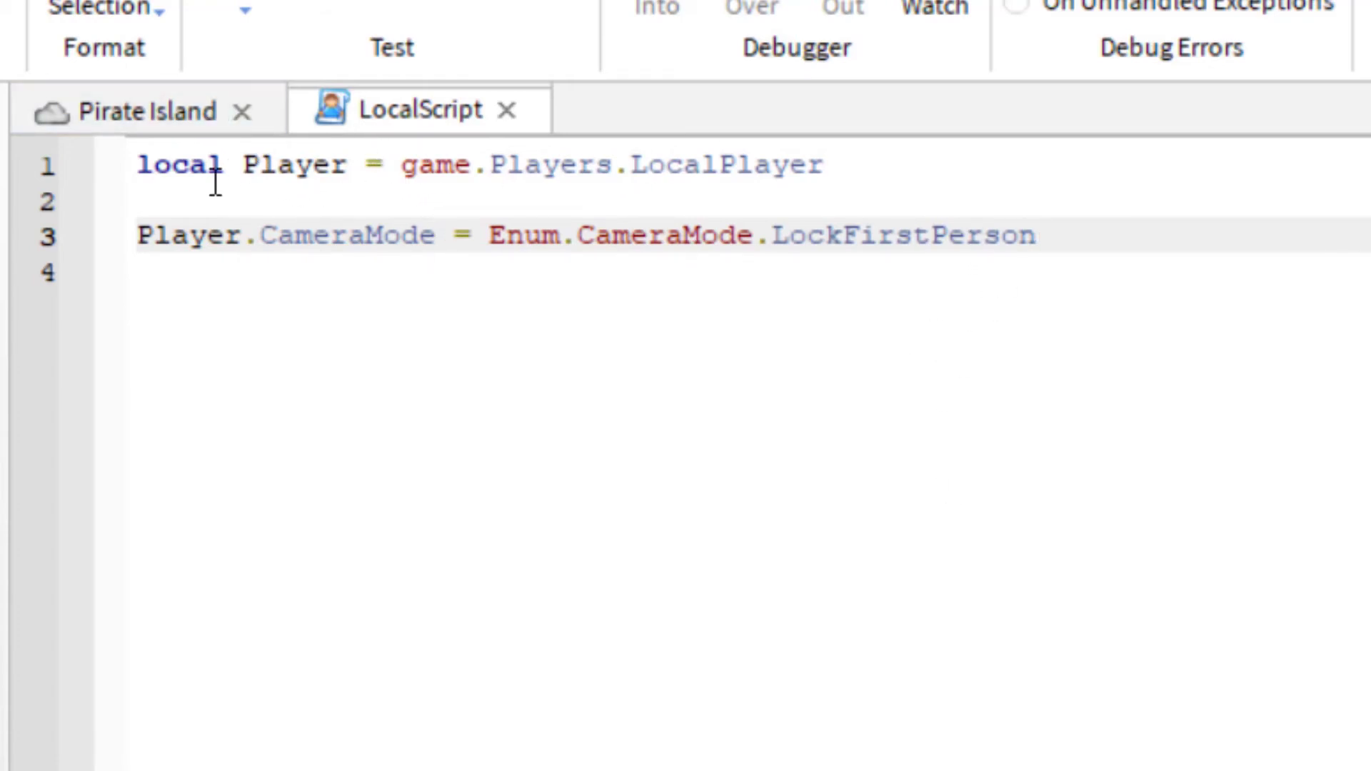
Return to the Pirate Island scene, start a play test, and turn toward the stone building.
left_click(172, 111)
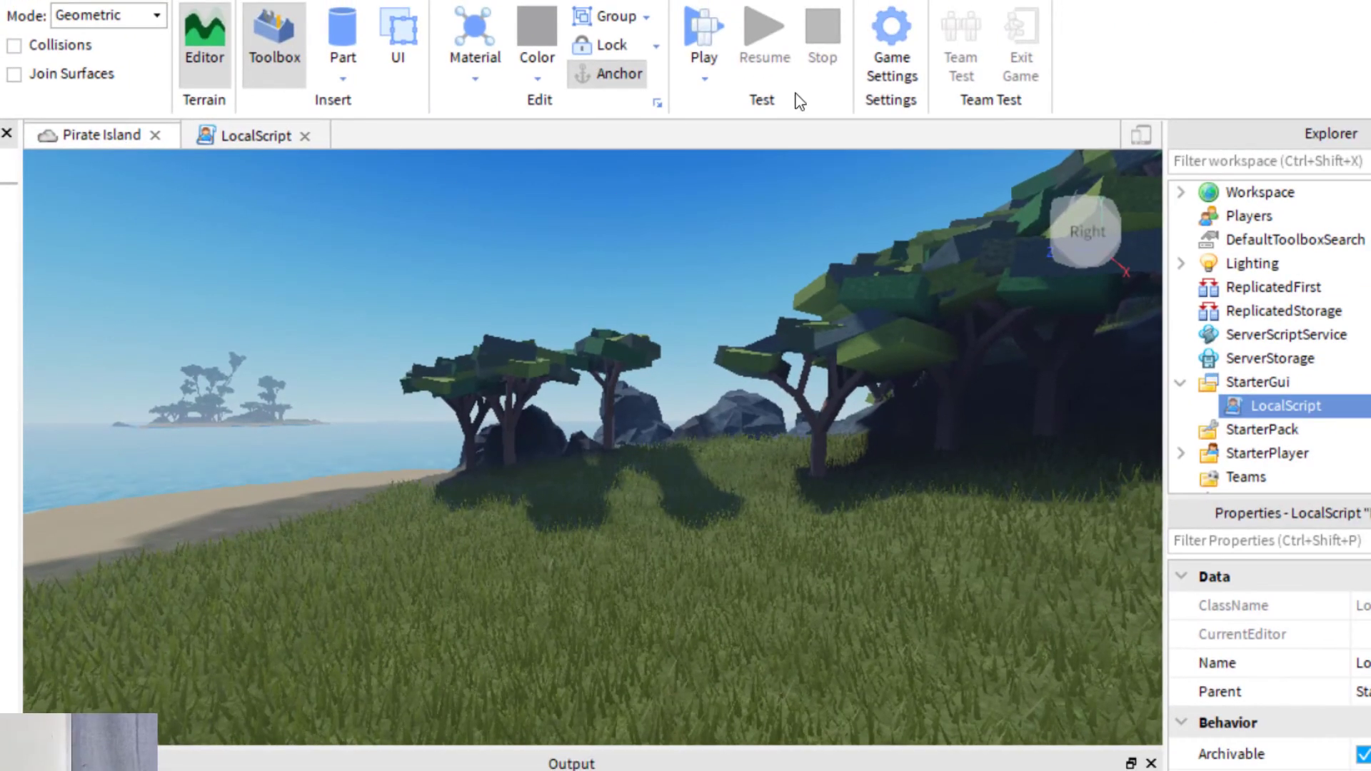
left_click(700, 32)
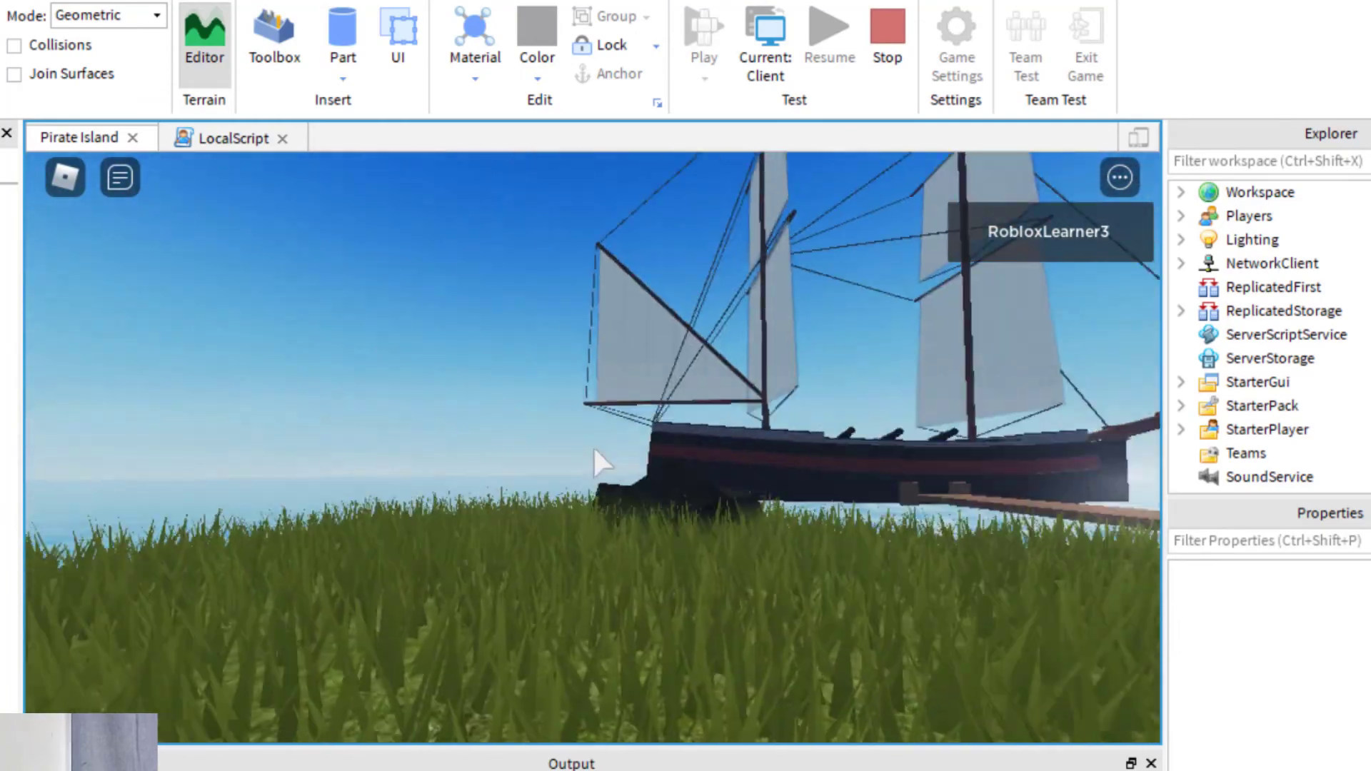
right_click_drag(594, 452, 592, 444)
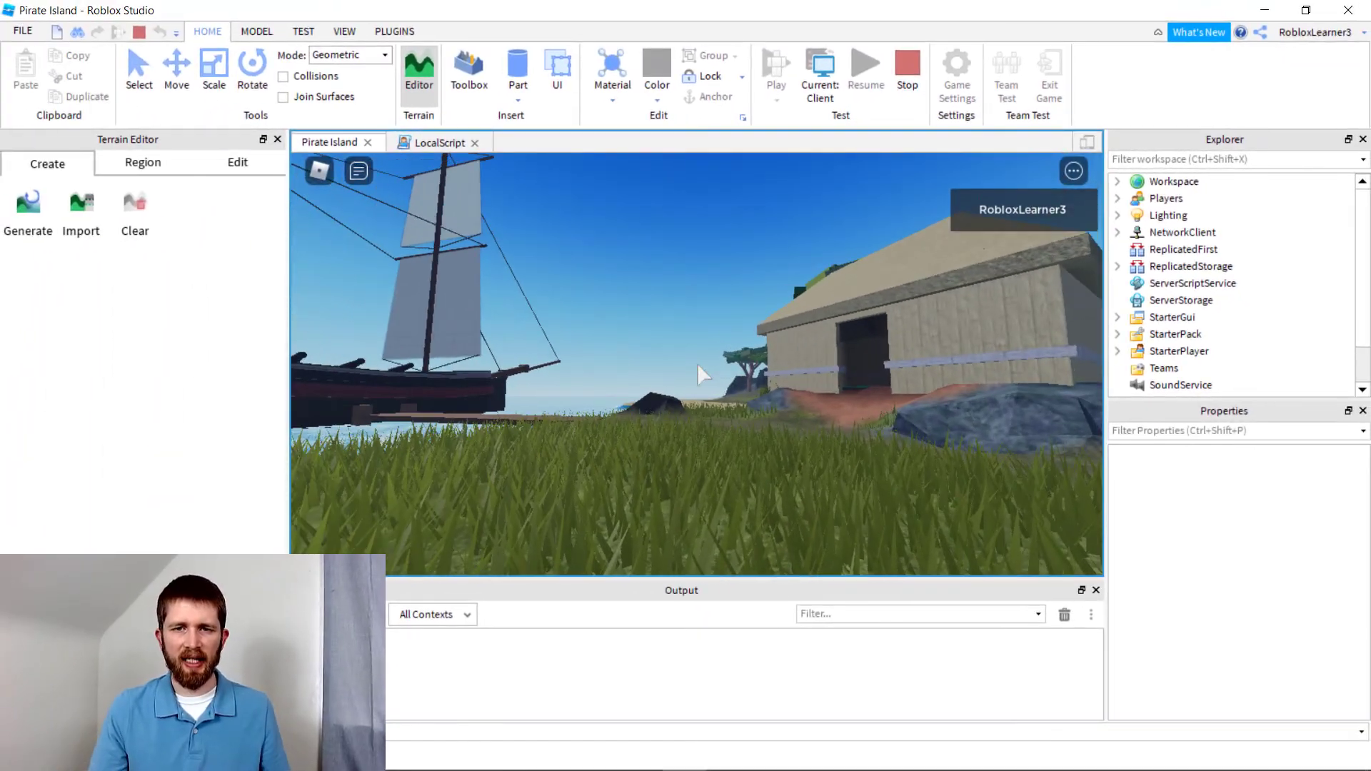